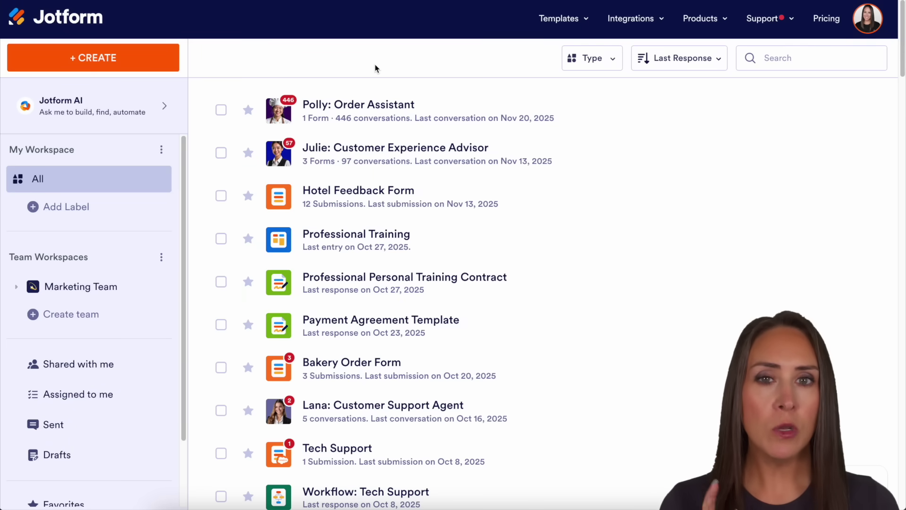
# - Start a new form and browse the Questionnaire Templates gallery
pyautogui.click(118, 60)
pyautogui.click(203, 213)
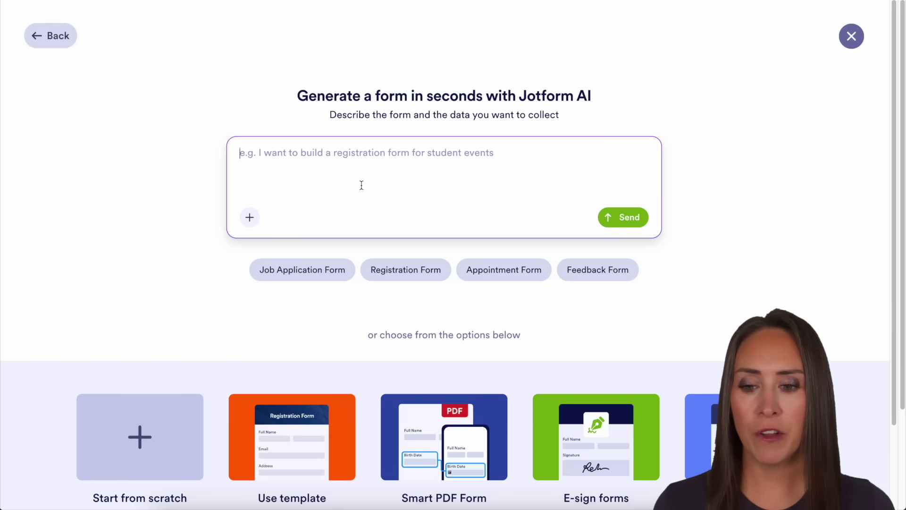
pyautogui.scroll(-3, 361, 185)
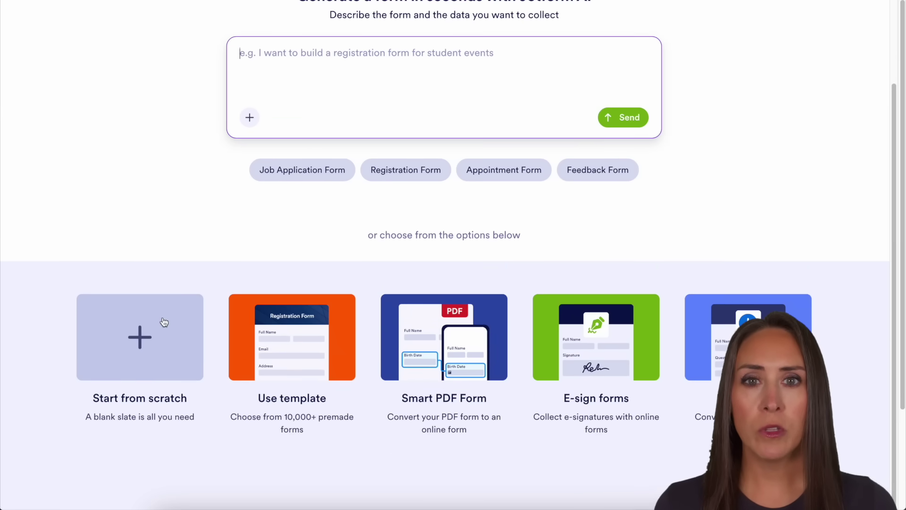
pyautogui.click(323, 333)
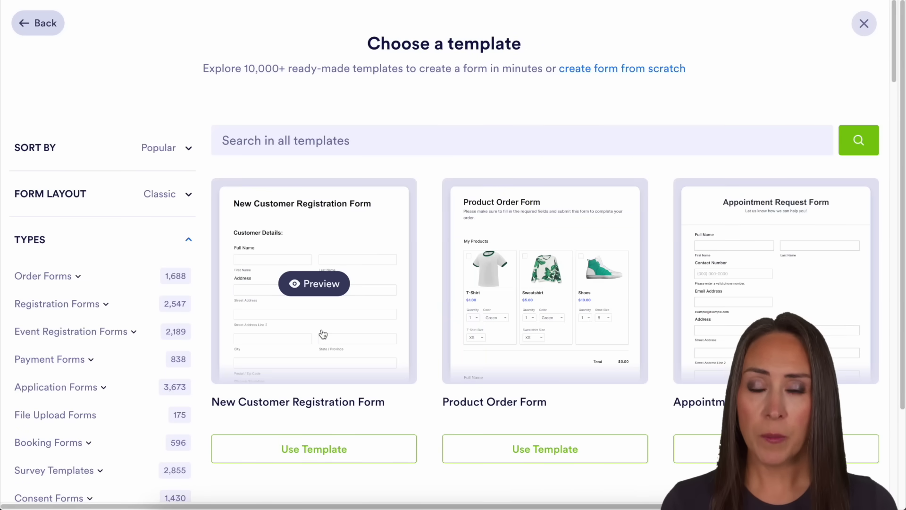
pyautogui.scroll(-2, 117, 293)
pyautogui.scroll(-3, 118, 293)
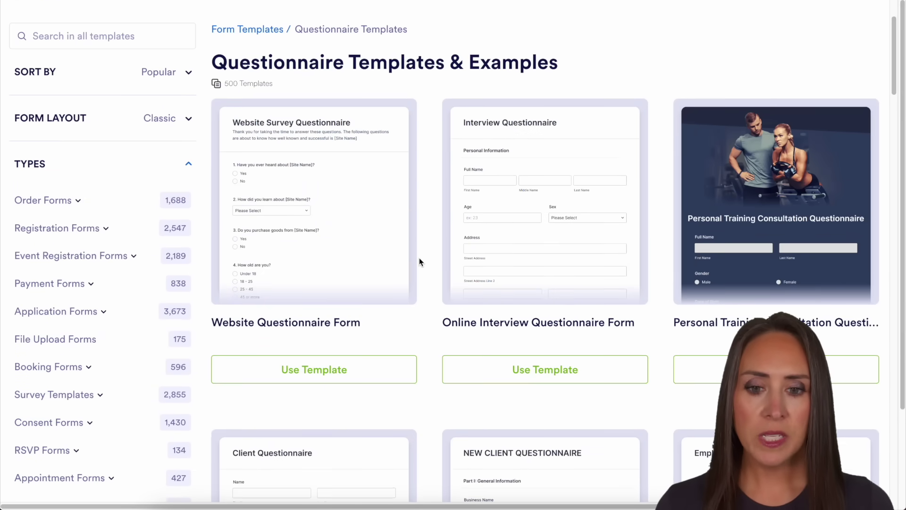
pyautogui.scroll(-1, 419, 260)
pyautogui.scroll(-2, 419, 261)
pyautogui.scroll(-2, 419, 261)
pyautogui.scroll(-1, 419, 261)
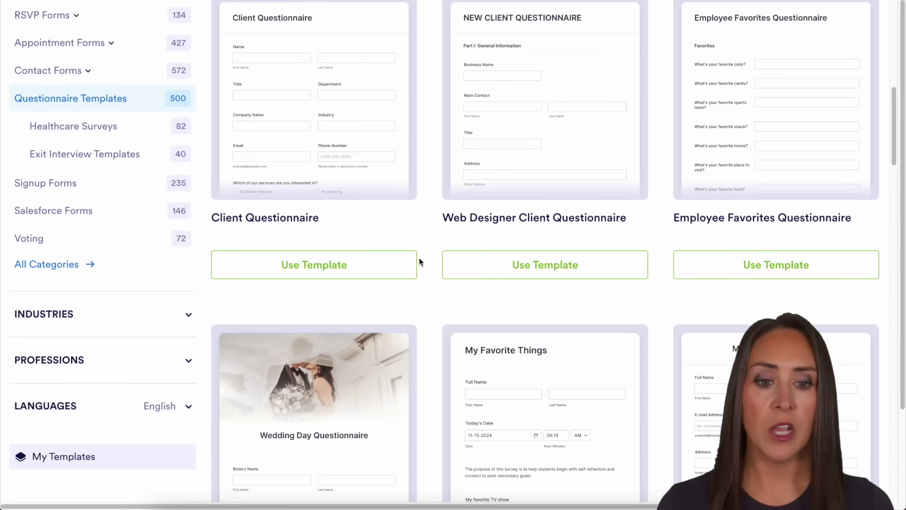
pyautogui.scroll(-1, 419, 261)
pyautogui.scroll(-1, 419, 262)
pyautogui.scroll(-1, 419, 261)
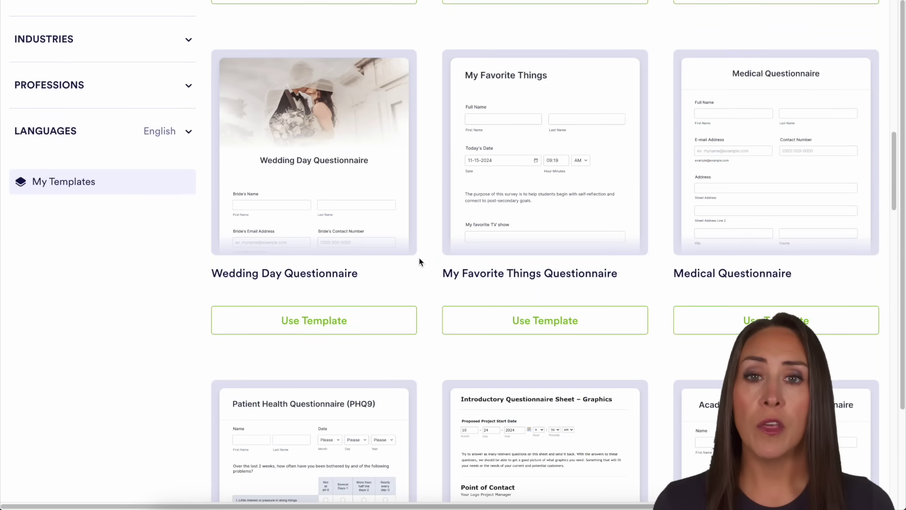
pyautogui.scroll(-2, 419, 262)
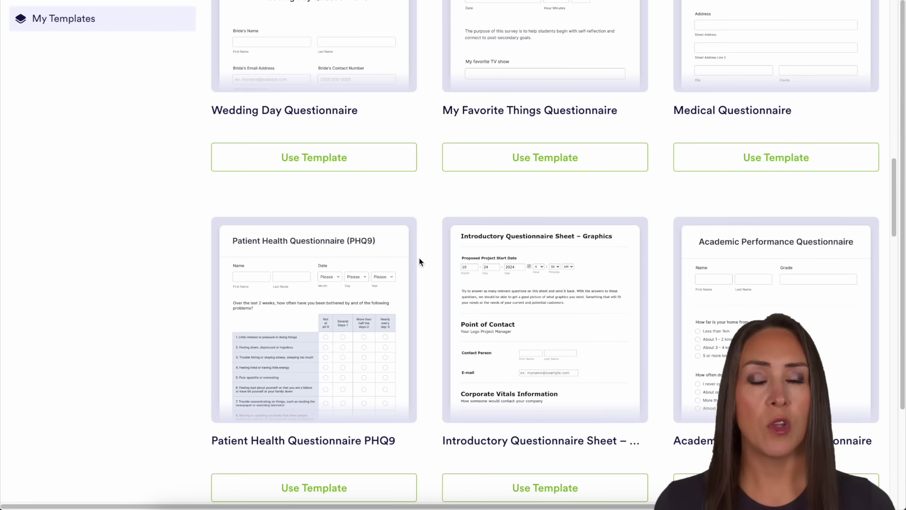
pyautogui.scroll(3, 419, 261)
pyautogui.scroll(4, 419, 261)
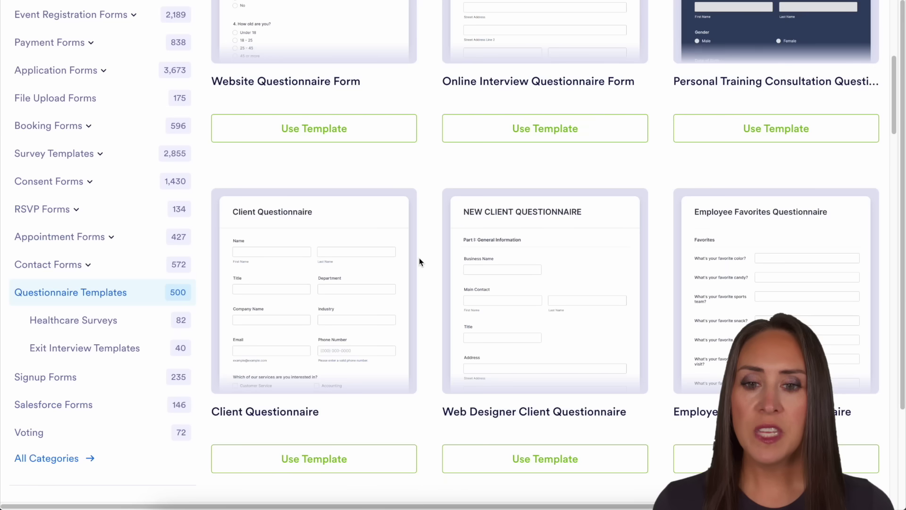
pyautogui.scroll(3, 419, 262)
# - Start a blank form from scratch with the Classic one-page layout
pyautogui.click(48, 25)
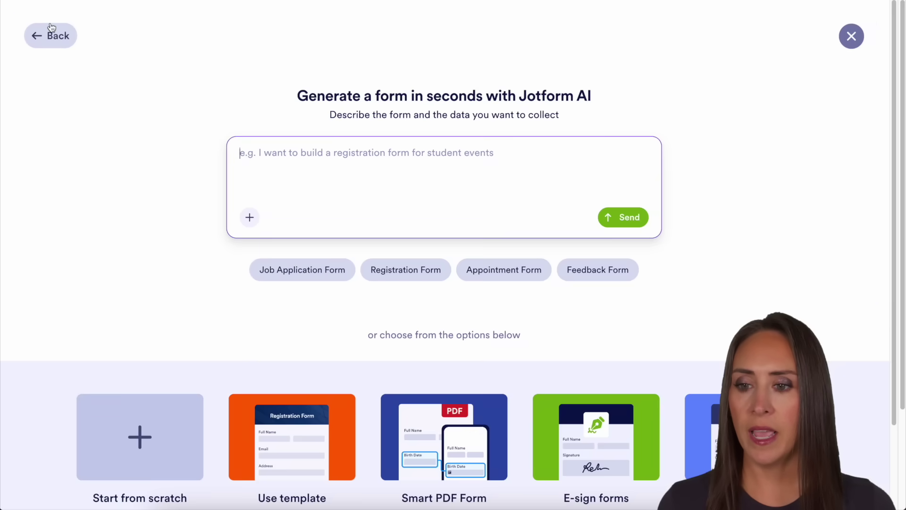
pyautogui.click(170, 419)
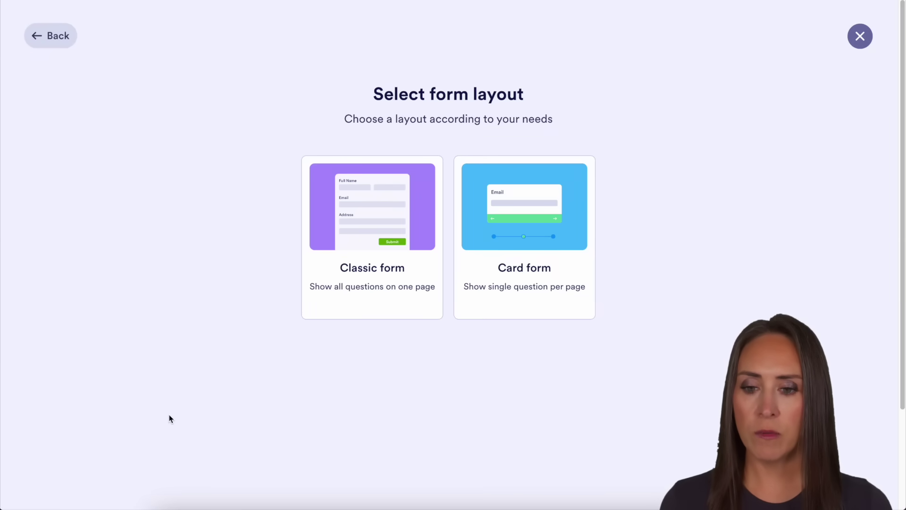
pyautogui.click(380, 266)
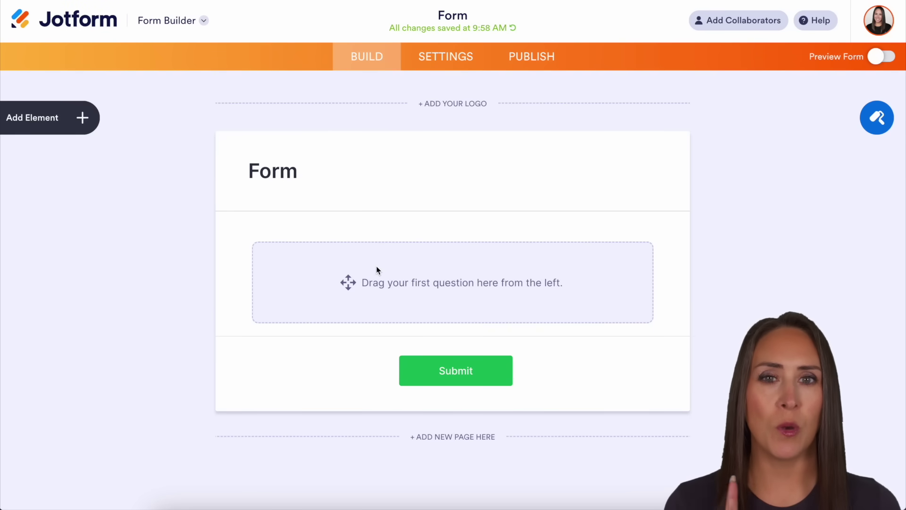
# - Add Full Name, Email, Phone, two Short Text, Dropdown and Multiple Choice fields
pyautogui.click(42, 118)
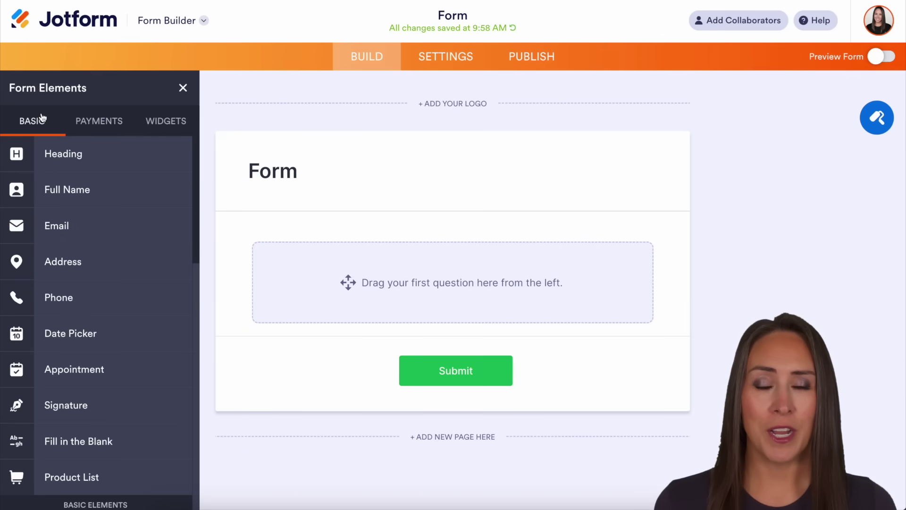
pyautogui.click(80, 191)
pyautogui.click(80, 226)
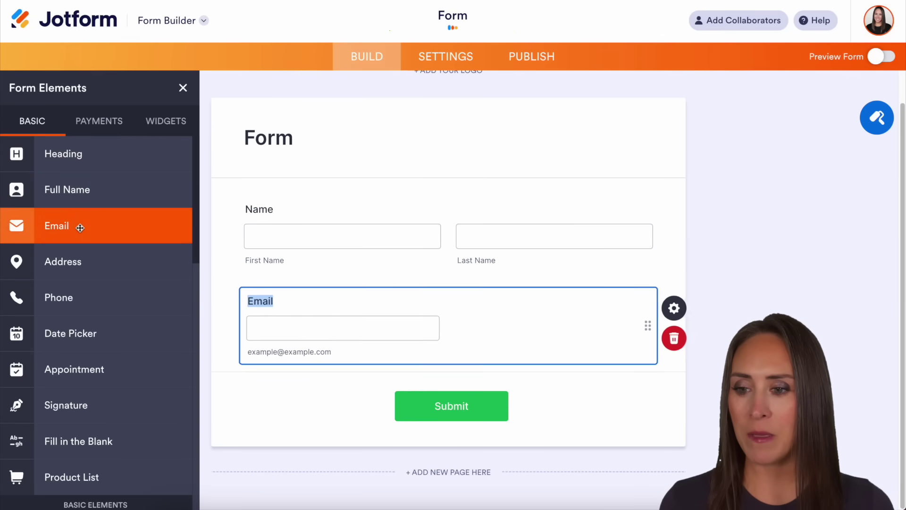
pyautogui.click(81, 296)
pyautogui.scroll(-2, 89, 283)
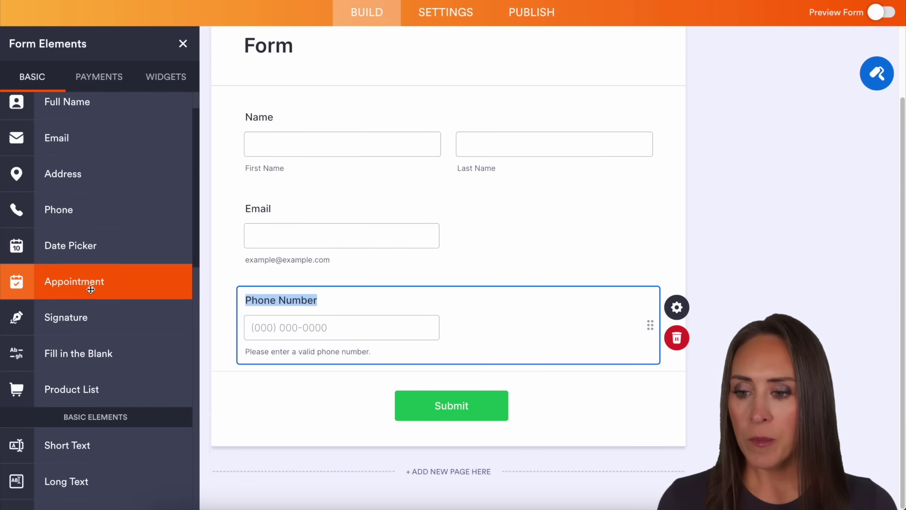
pyautogui.scroll(-2, 91, 289)
pyautogui.scroll(-1, 91, 289)
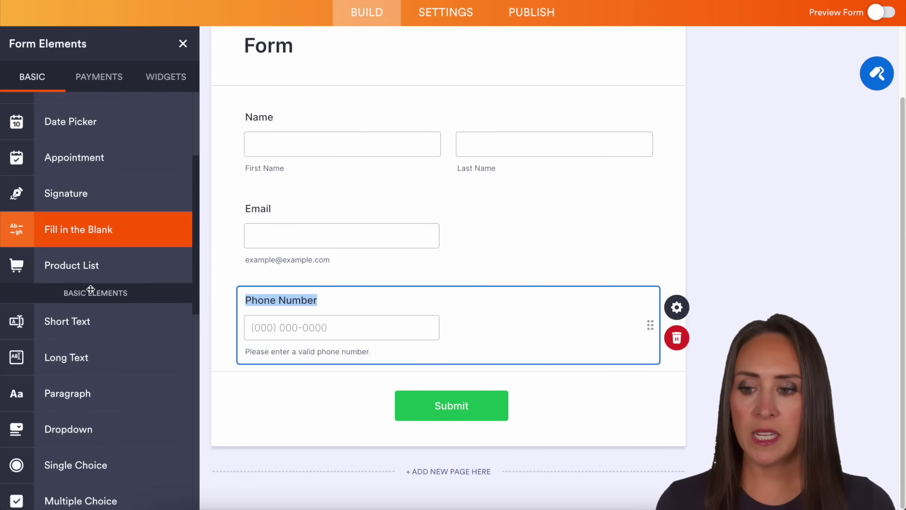
pyautogui.scroll(-1, 91, 289)
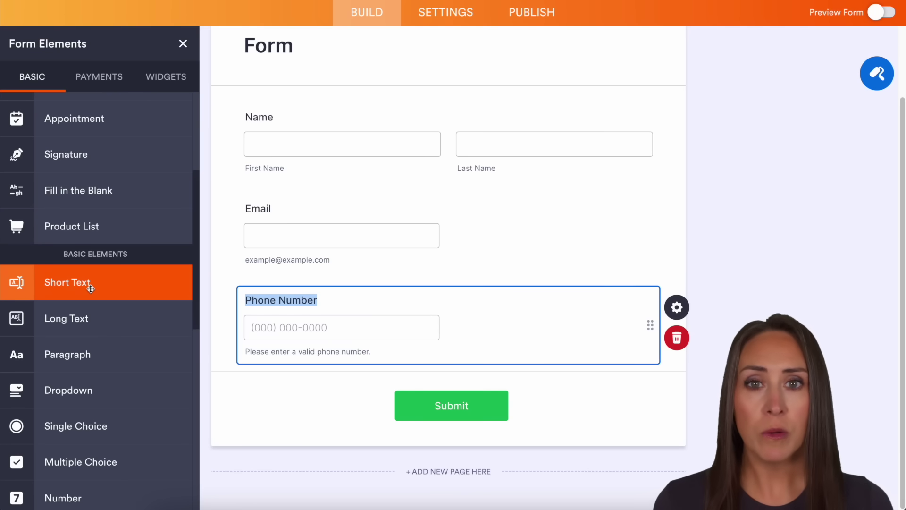
pyautogui.click(107, 287)
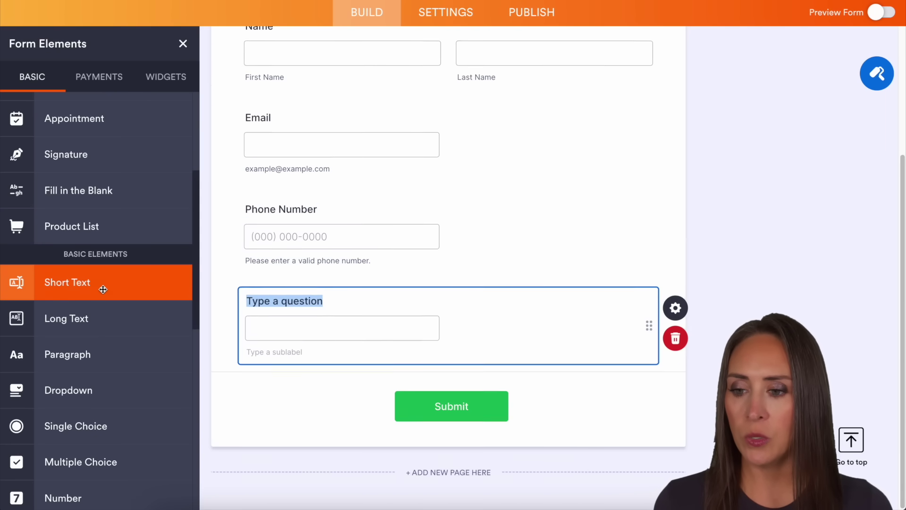
pyautogui.click(93, 285)
pyautogui.scroll(-1, 77, 285)
pyautogui.scroll(-1, 77, 285)
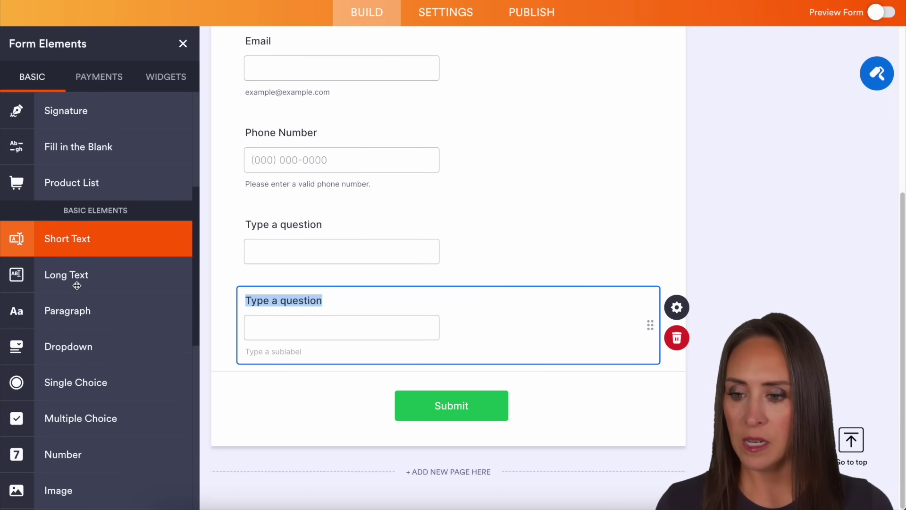
pyautogui.click(91, 344)
pyautogui.scroll(-1, 138, 316)
pyautogui.scroll(-1, 138, 316)
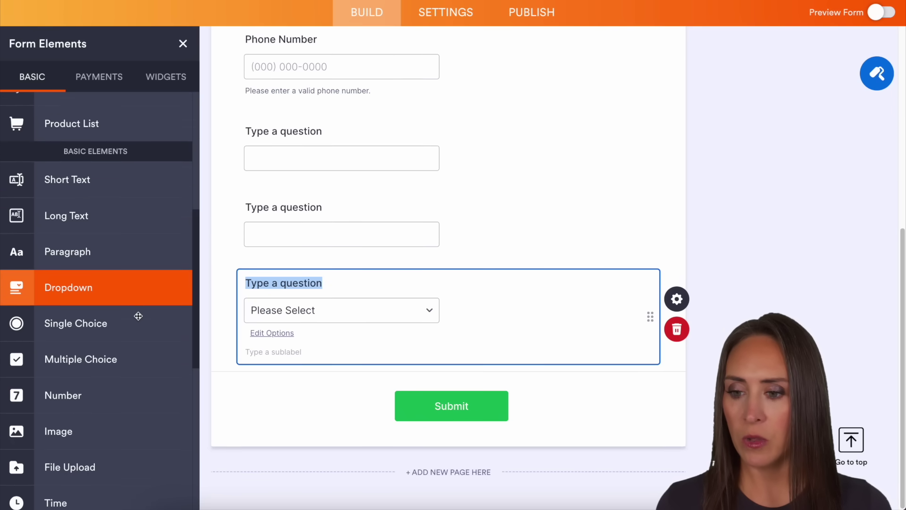
pyautogui.scroll(-1, 139, 316)
pyautogui.scroll(-1, 138, 316)
pyautogui.scroll(-2, 138, 316)
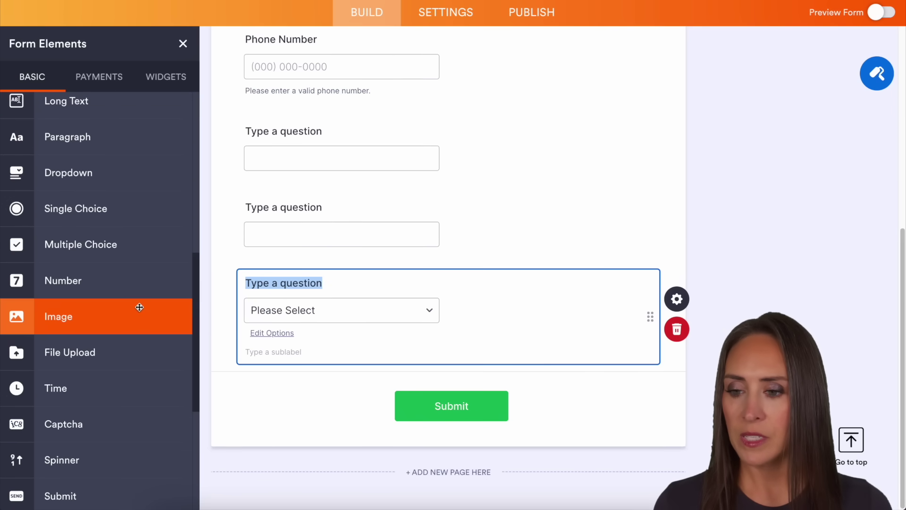
pyautogui.click(127, 248)
pyautogui.scroll(-1, 140, 298)
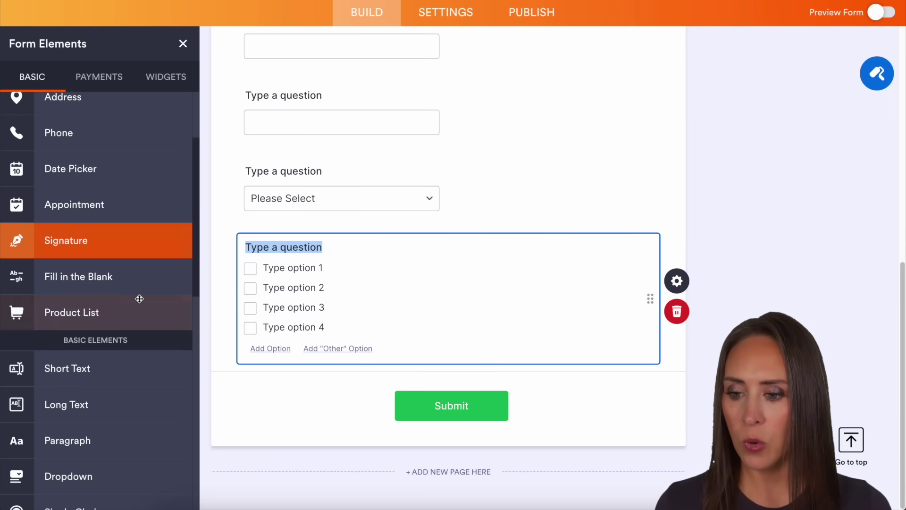
pyautogui.scroll(-2, 140, 299)
pyautogui.scroll(-5, 139, 299)
pyautogui.scroll(-3, 140, 298)
pyautogui.scroll(-4, 140, 298)
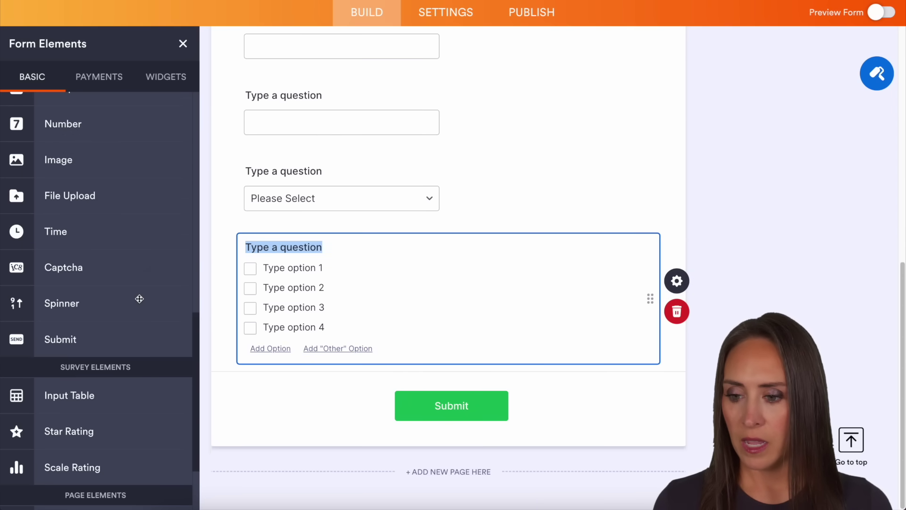
pyautogui.scroll(-3, 138, 298)
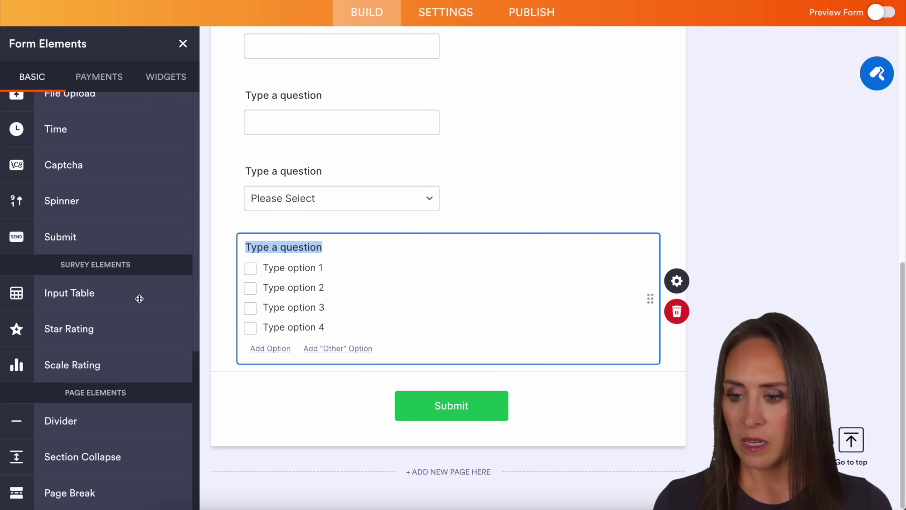
# - Add a star rating field and label the favorite candy, favorite store and enneagram questions
pyautogui.click(134, 330)
pyautogui.scroll(3, 543, 294)
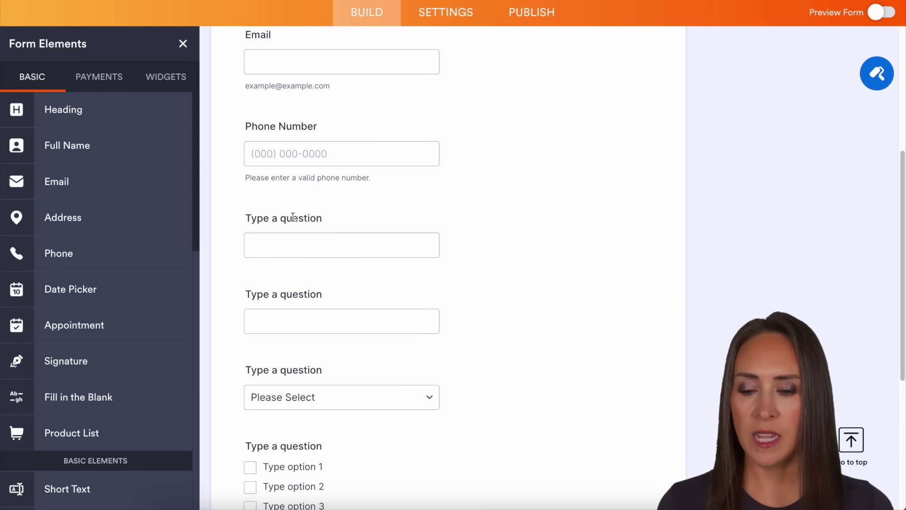
pyautogui.click(292, 218)
pyautogui.write("What's your favorite candy")
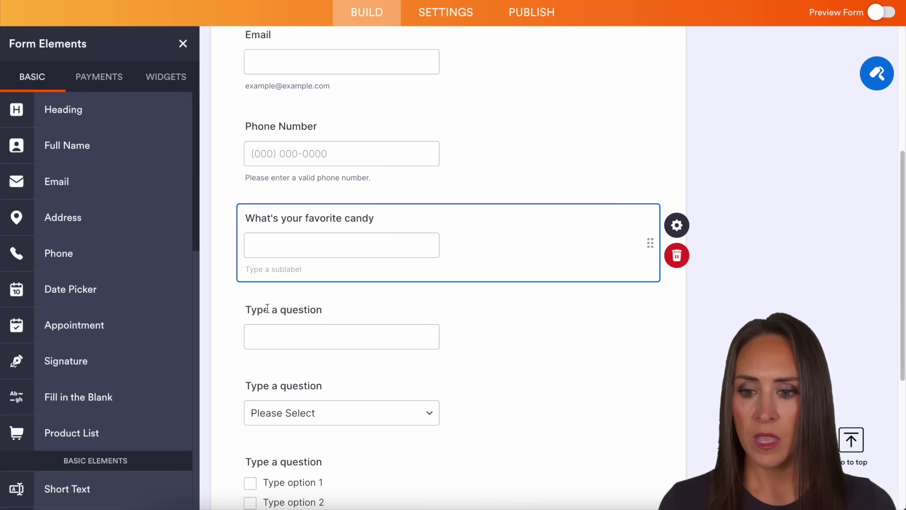
pyautogui.press('Tab')
pyautogui.write('What')
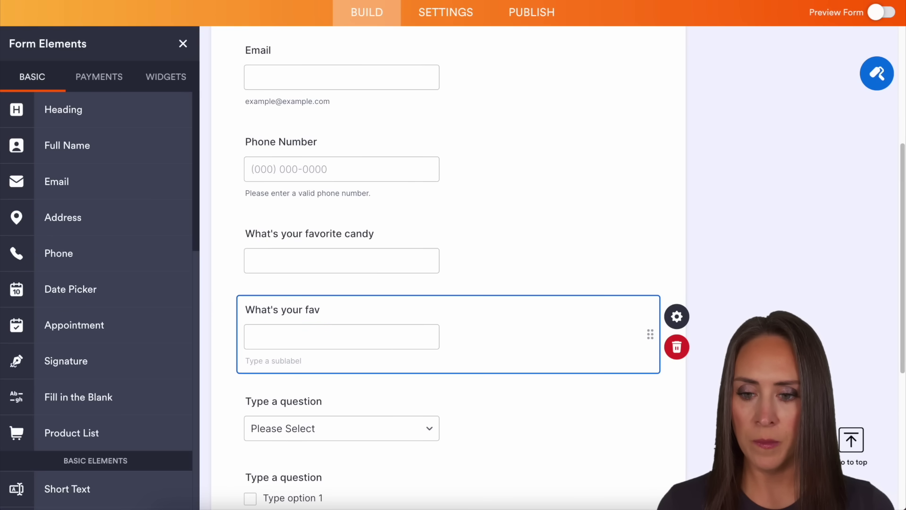
pyautogui.write('e store')
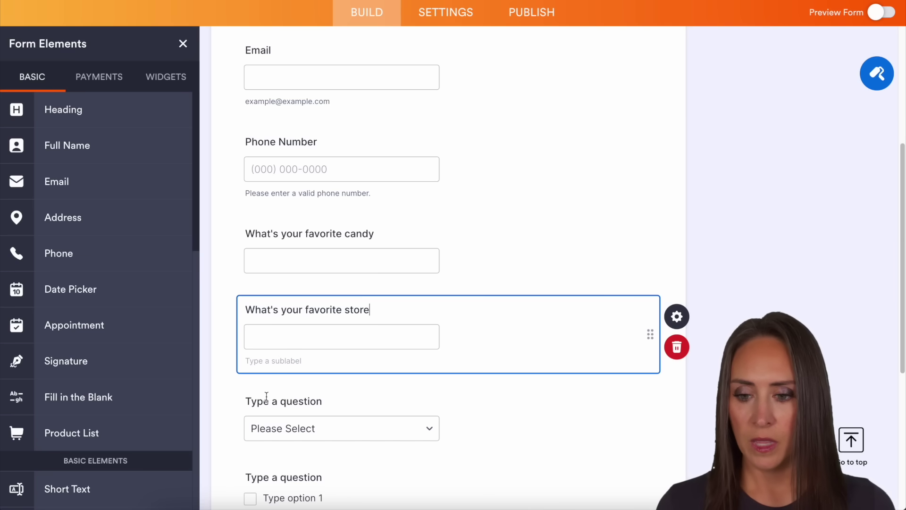
pyautogui.press('Tab')
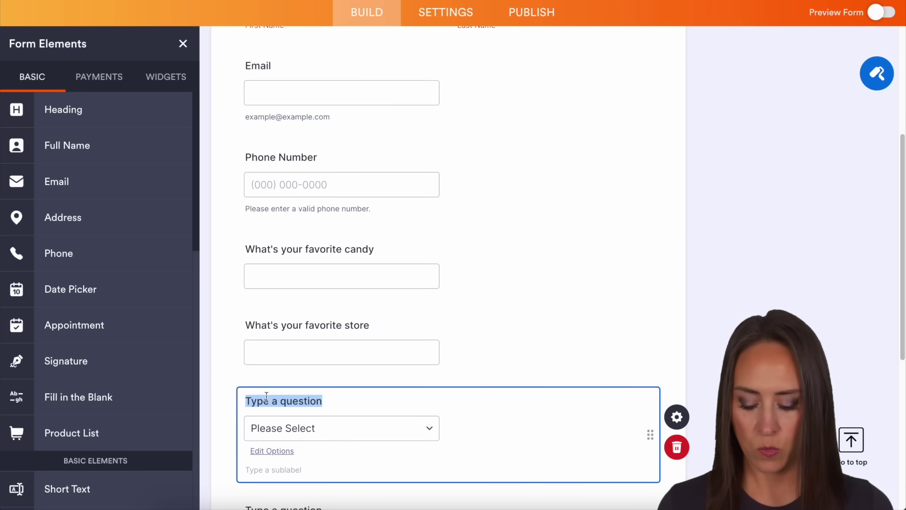
pyautogui.write('What is you')
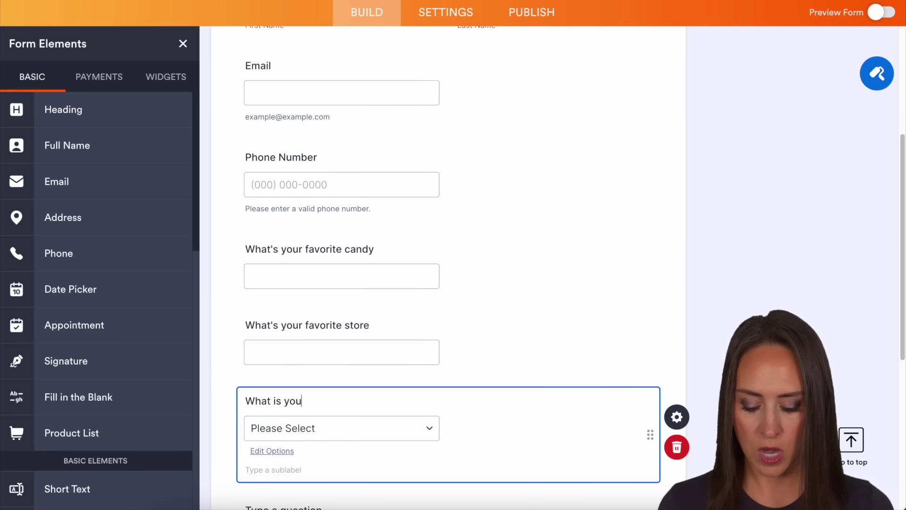
pyautogui.write('r ennegra')
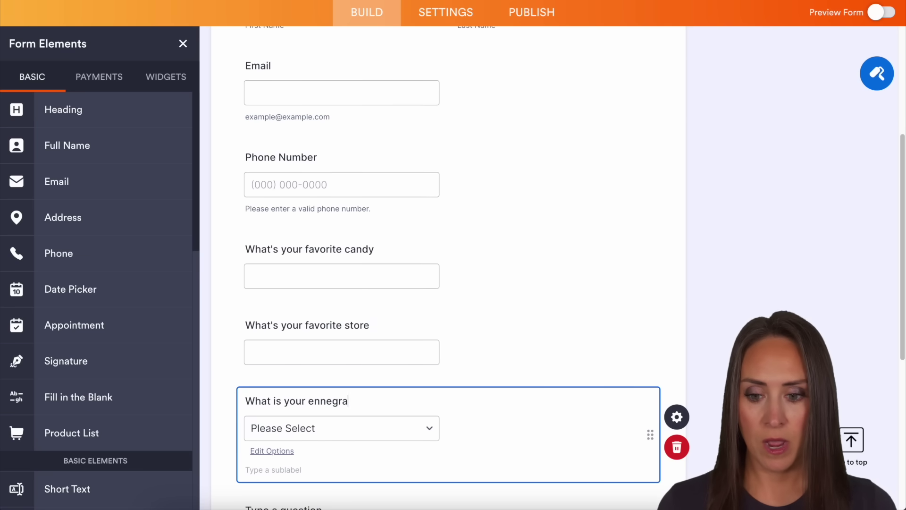
pyautogui.write('m')
# - Give the enneagram dropdown choices 1–7 and label the checkbox 'Preferred work schedule'
pyautogui.click(273, 449)
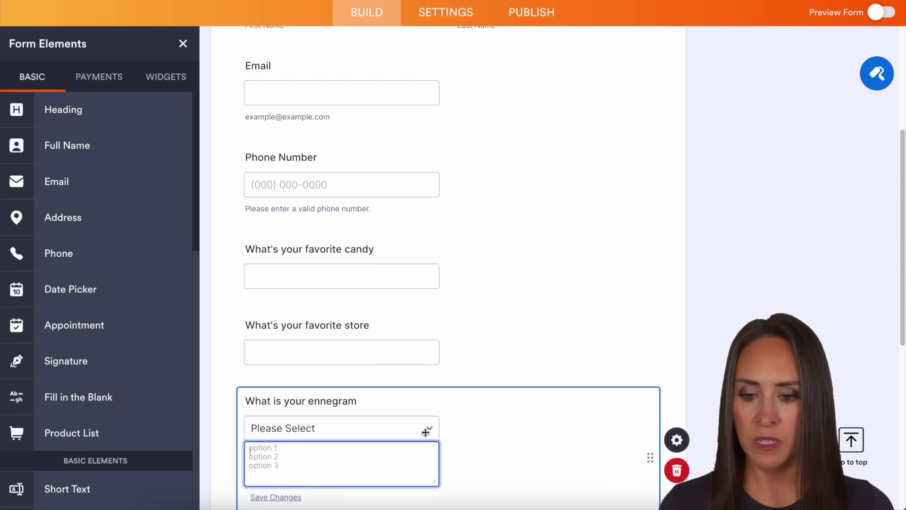
pyautogui.scroll(-1, 425, 429)
pyautogui.write('1')
pyautogui.press('Return')
pyautogui.write('2')
pyautogui.press('Return')
pyautogui.write('4 5 6 7 8')
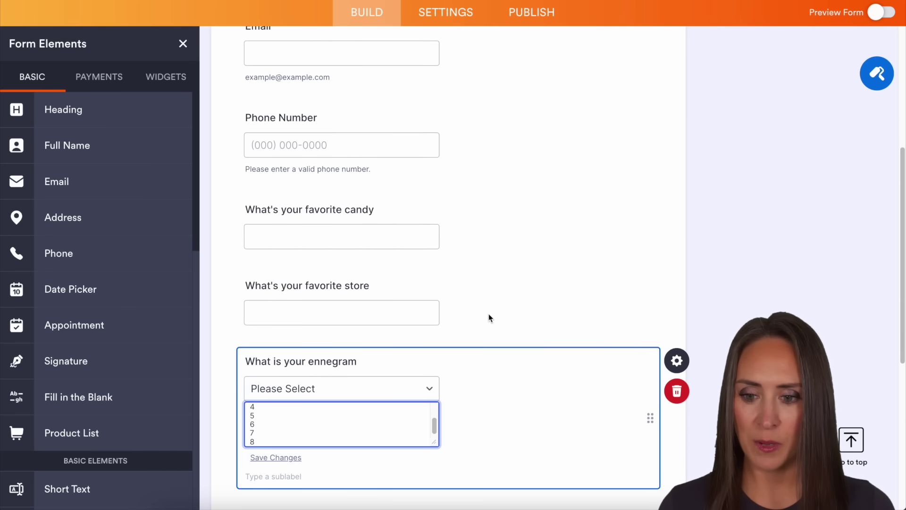
pyautogui.click(489, 318)
pyautogui.scroll(-2, 489, 314)
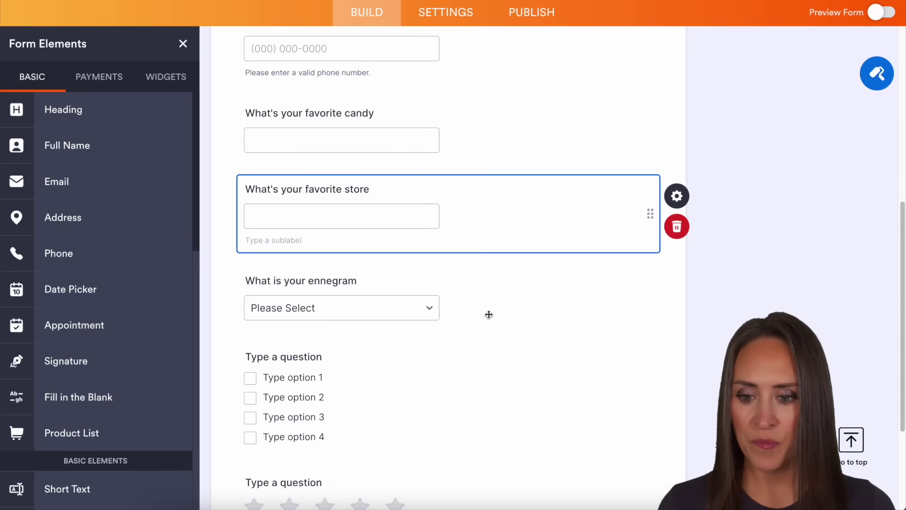
pyautogui.click(297, 318)
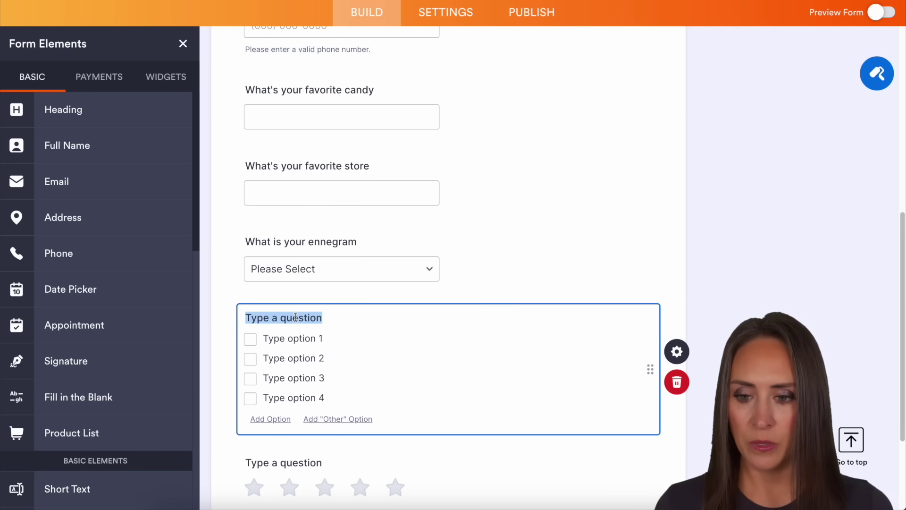
pyautogui.write('Preferred work schedule')
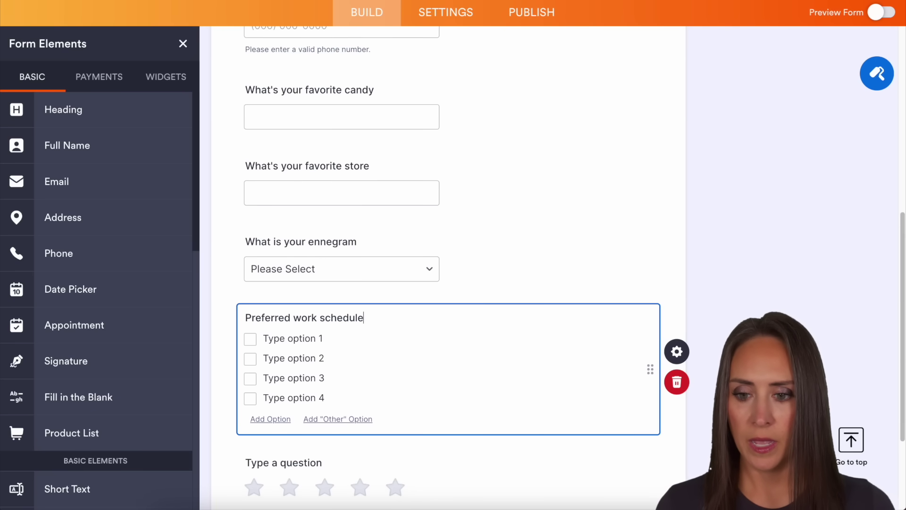
# - Rename the checkbox choices to morning, afternoon, evening and overnight
pyautogui.click(275, 338)
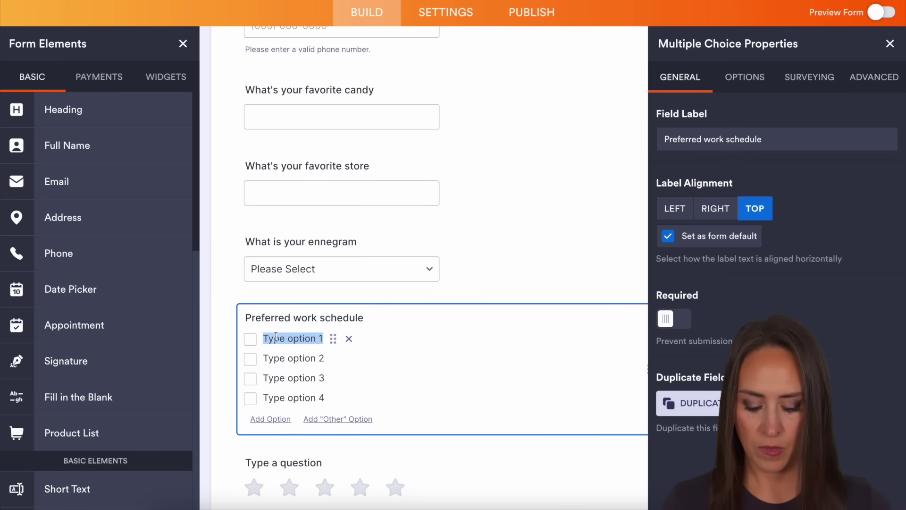
pyautogui.write('morning')
pyautogui.click(272, 358)
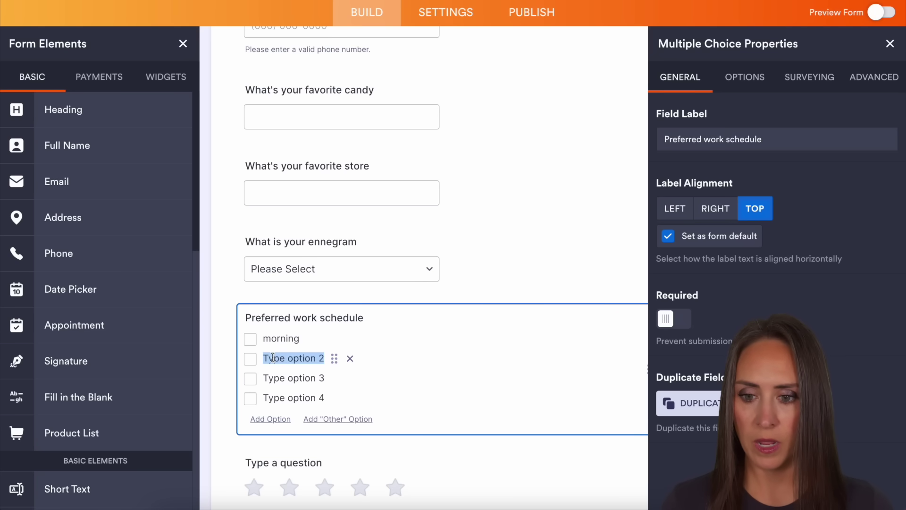
pyautogui.write('afternoon')
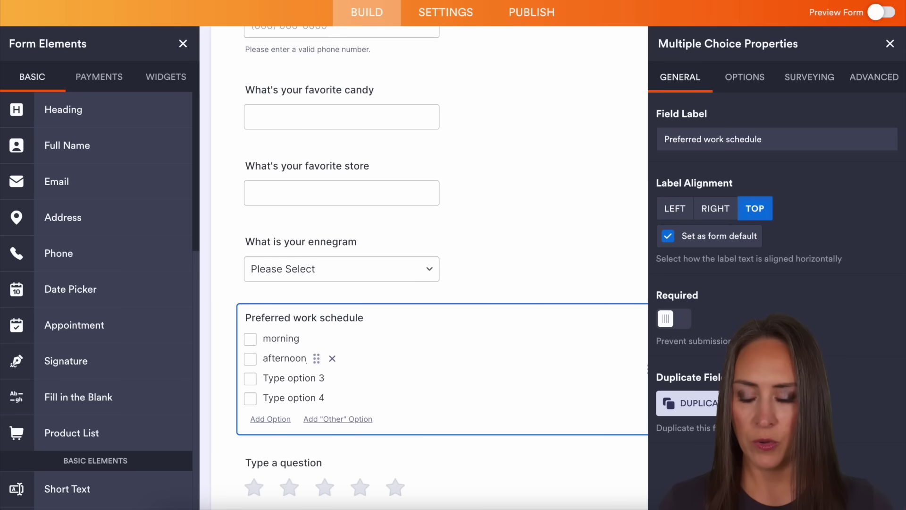
pyautogui.press('Tab')
pyautogui.write('even')
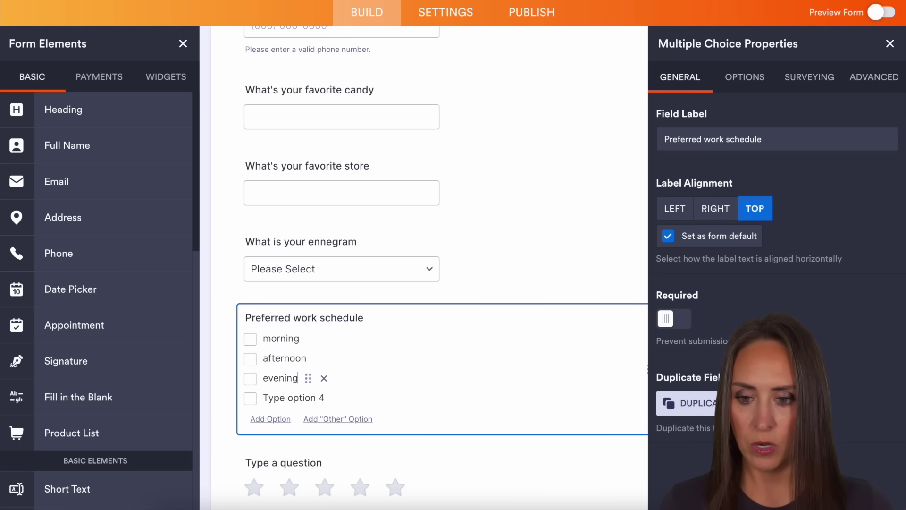
pyautogui.click(272, 396)
pyautogui.write('overnight')
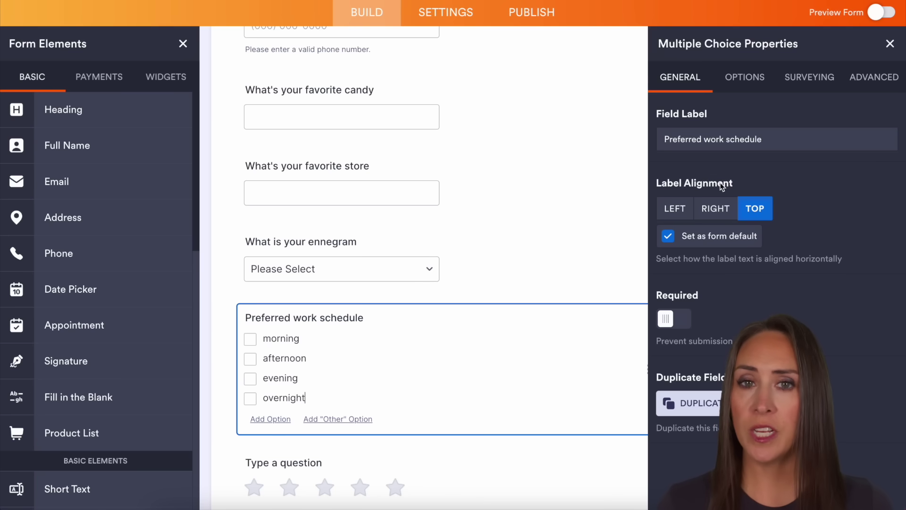
# - Turn on Display Other Option in the question's properties
pyautogui.click(753, 90)
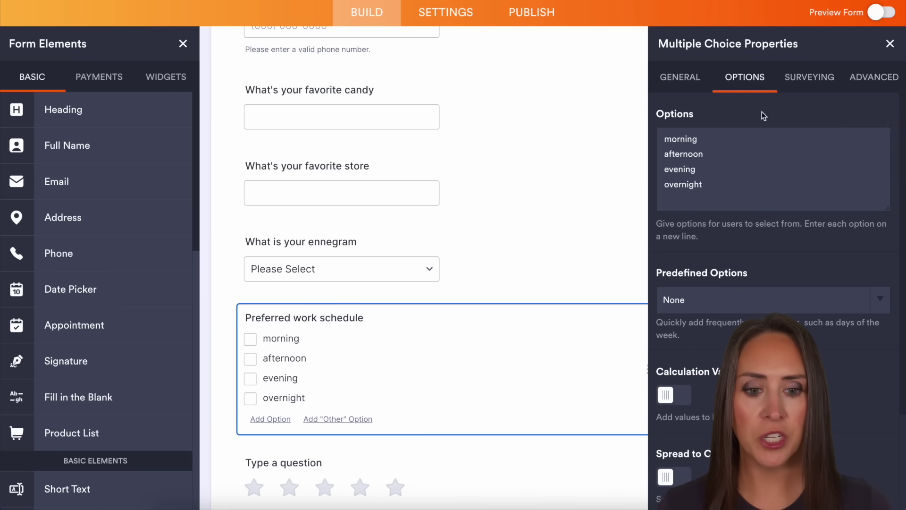
pyautogui.scroll(-1, 808, 304)
pyautogui.scroll(-2, 814, 317)
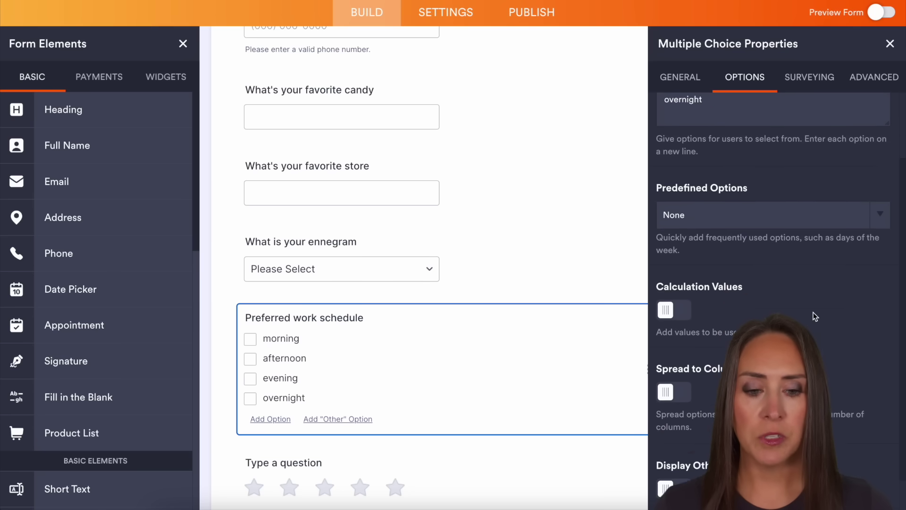
pyautogui.scroll(-1, 814, 317)
pyautogui.click(668, 451)
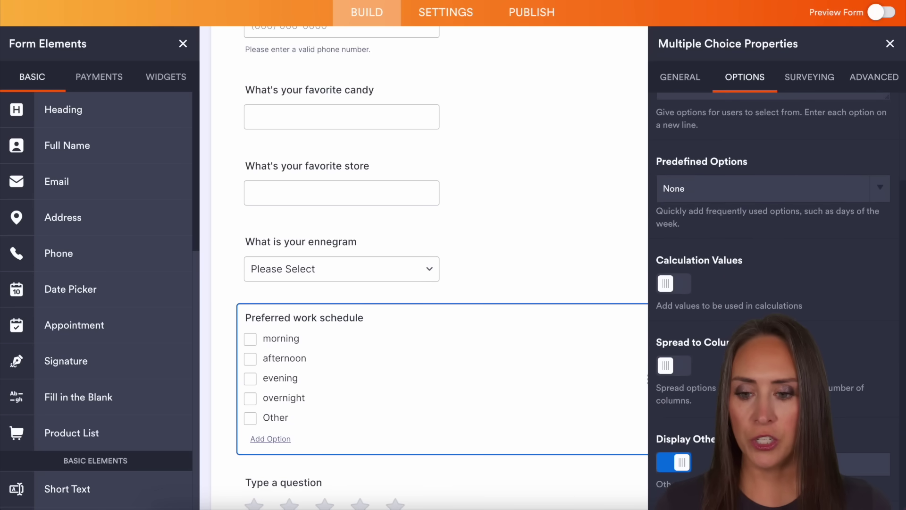
pyautogui.scroll(2, 836, 170)
pyautogui.click(809, 78)
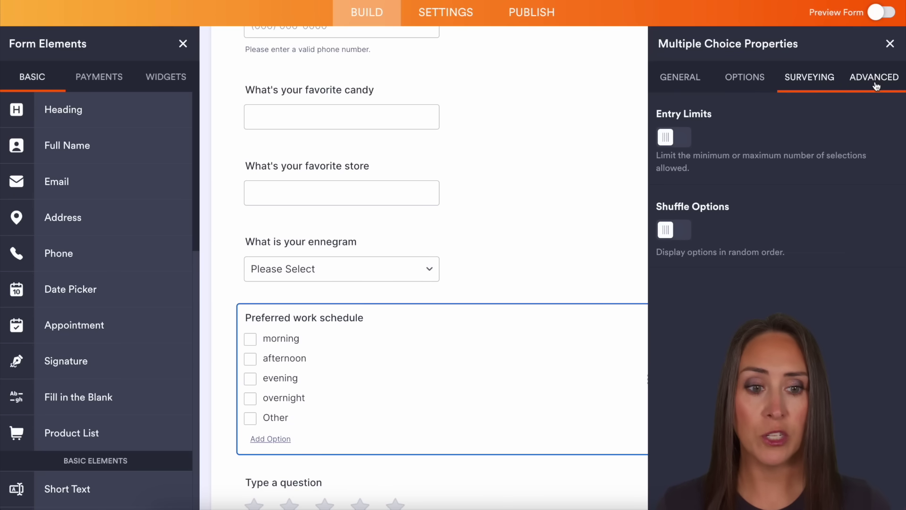
# - Label the star rating 'How was this questionnaire' and retitle the heading 'Team Questionnaire'
pyautogui.click(890, 43)
pyautogui.scroll(-2, 662, 246)
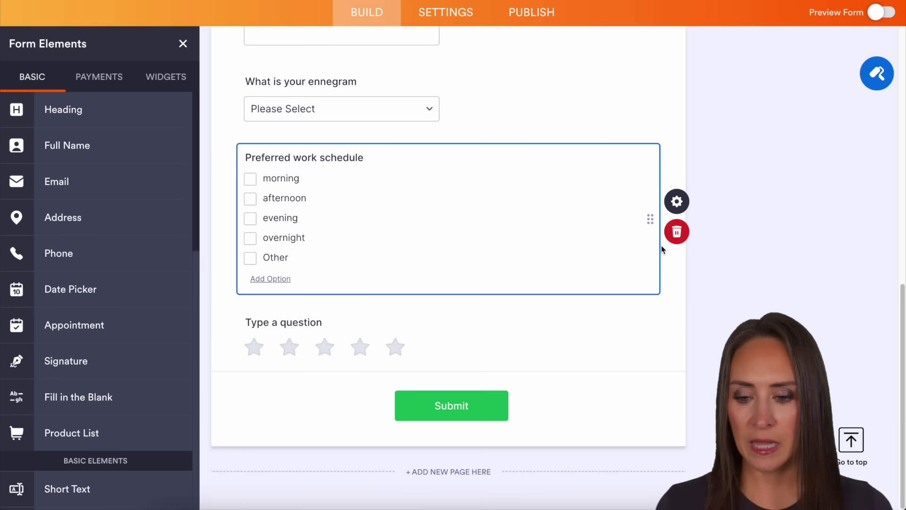
pyautogui.click(287, 323)
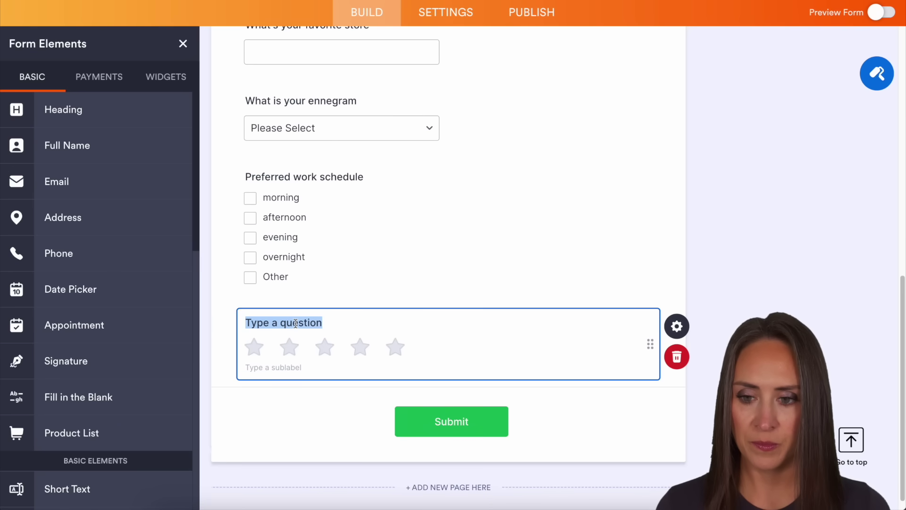
pyautogui.write('How was this questionnaire')
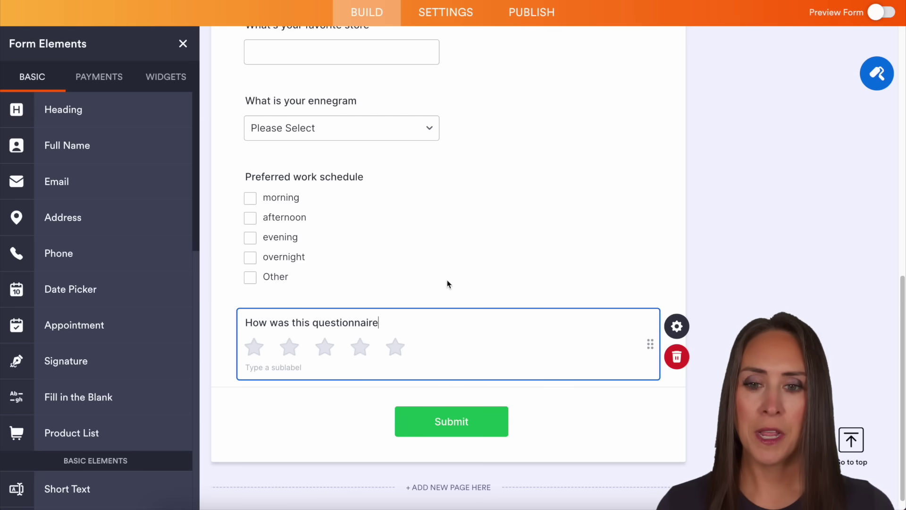
pyautogui.scroll(5, 447, 283)
pyautogui.scroll(5, 446, 280)
pyautogui.scroll(1, 446, 280)
pyautogui.click(269, 171)
pyautogui.doubleClick(269, 171)
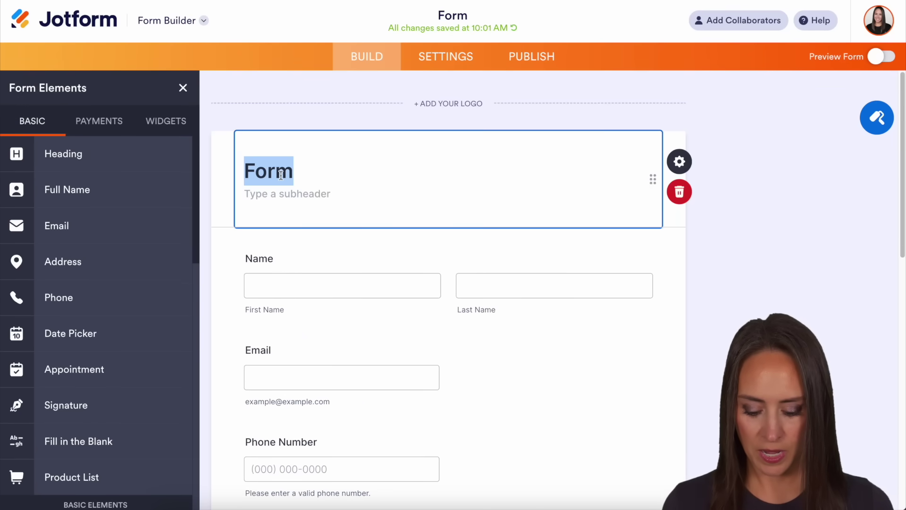
pyautogui.write('Team Ques')
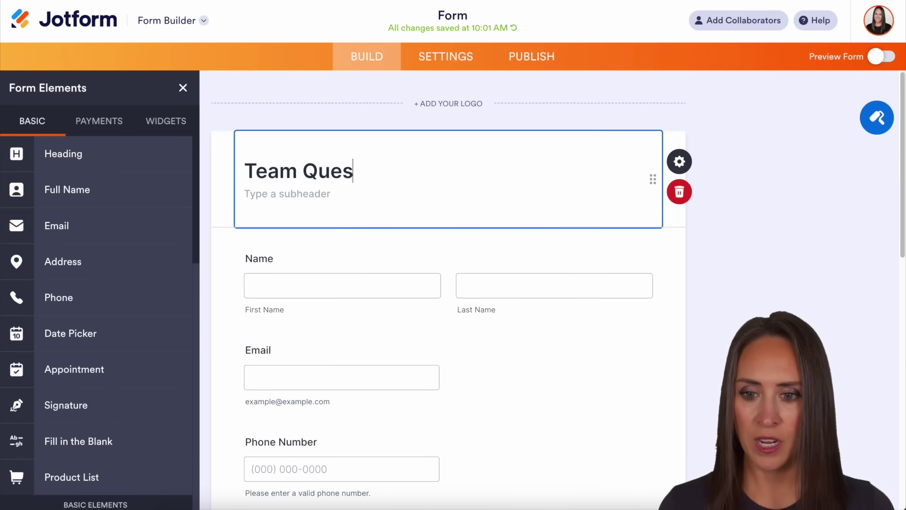
pyautogui.write('tionnaire')
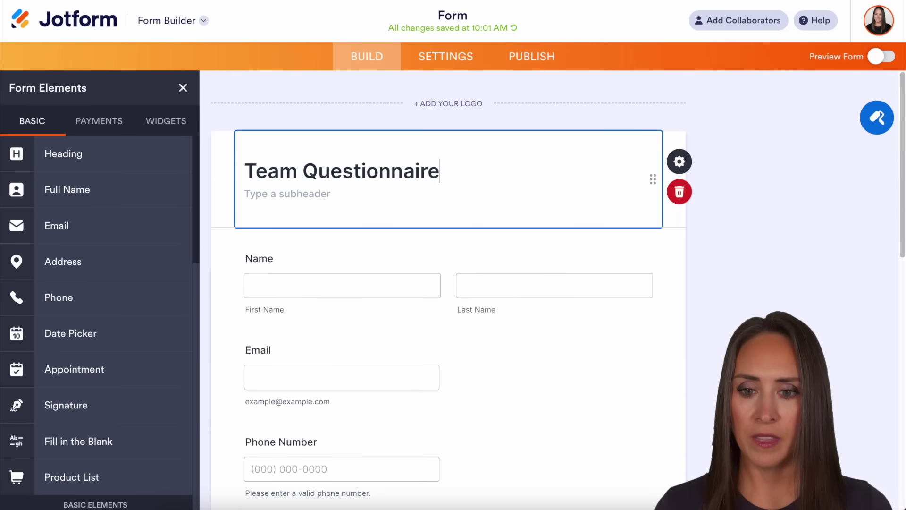
pyautogui.click(299, 115)
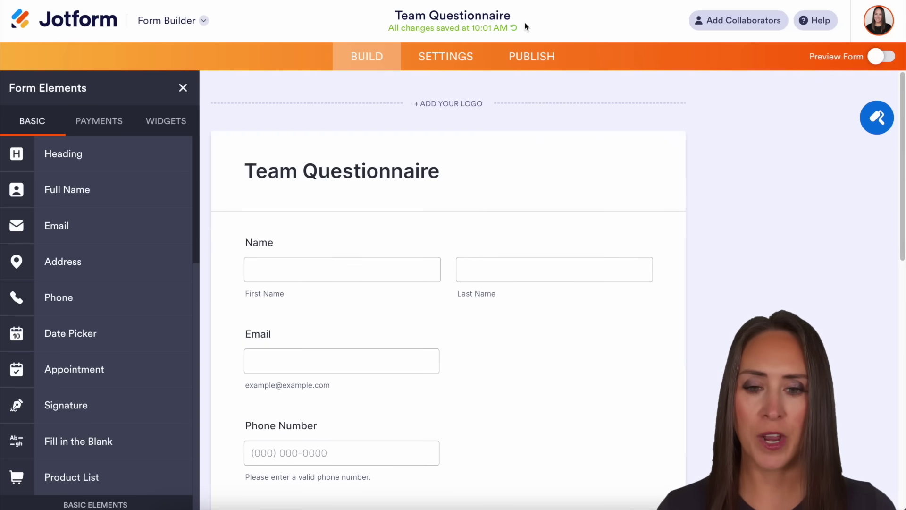
# - Apply the teal colour scheme in Form Designer and review its Styles, Themes and Layout
pyautogui.click(876, 118)
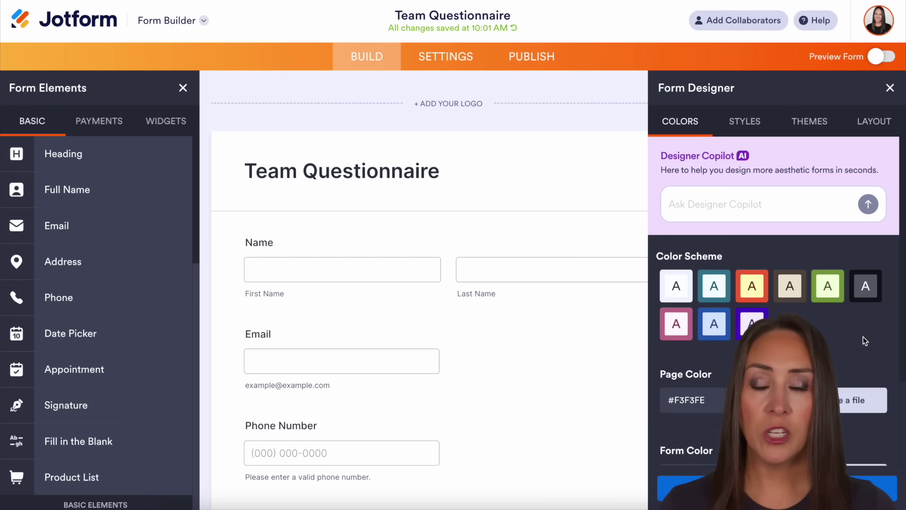
pyautogui.scroll(-2, 863, 337)
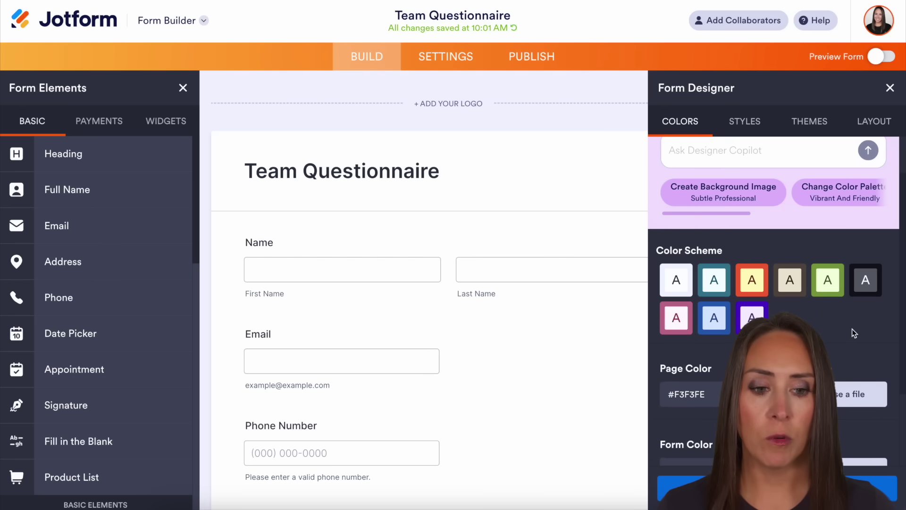
pyautogui.scroll(-1, 852, 329)
pyautogui.click(726, 252)
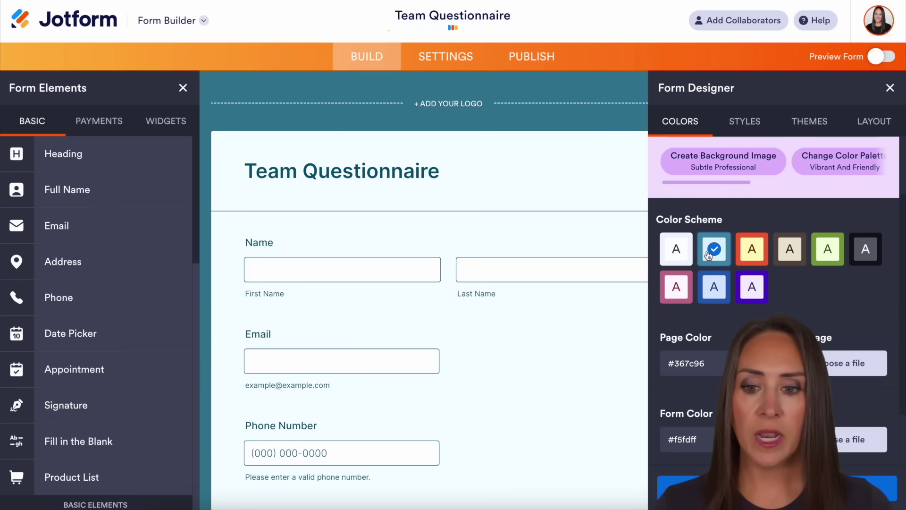
pyautogui.scroll(-2, 851, 299)
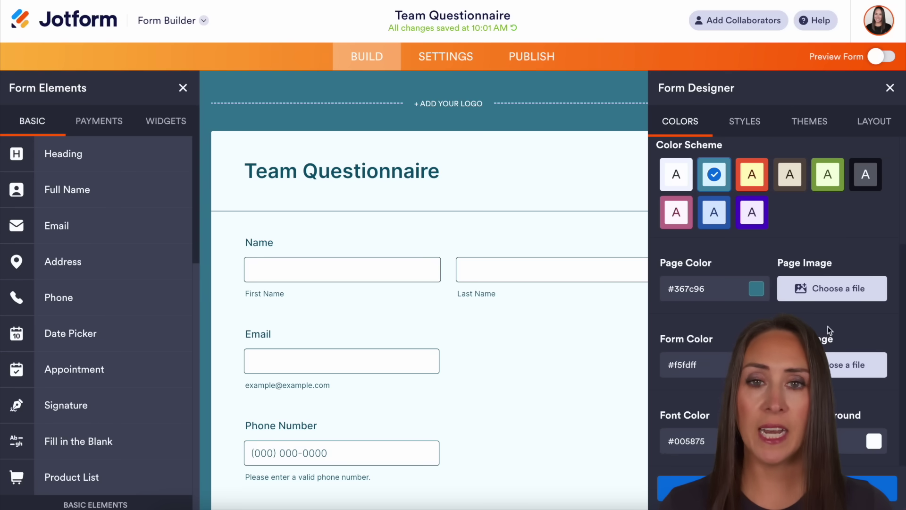
pyautogui.scroll(4, 830, 330)
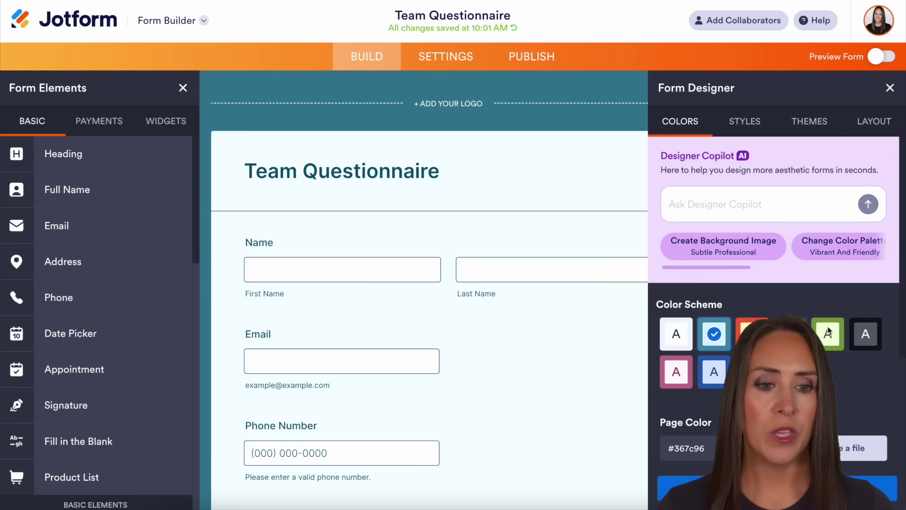
pyautogui.click(742, 123)
pyautogui.scroll(-4, 784, 304)
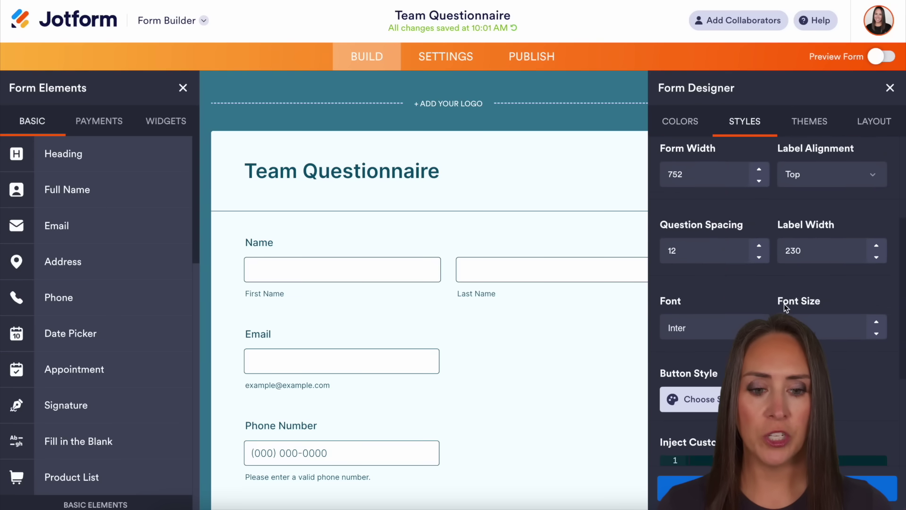
pyautogui.click(819, 123)
pyautogui.moveTo(715, 274)
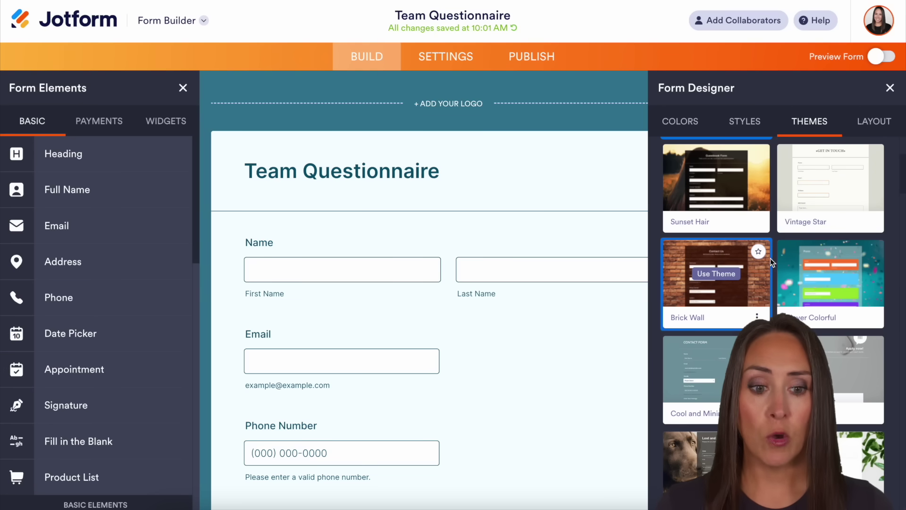
pyautogui.scroll(3, 772, 256)
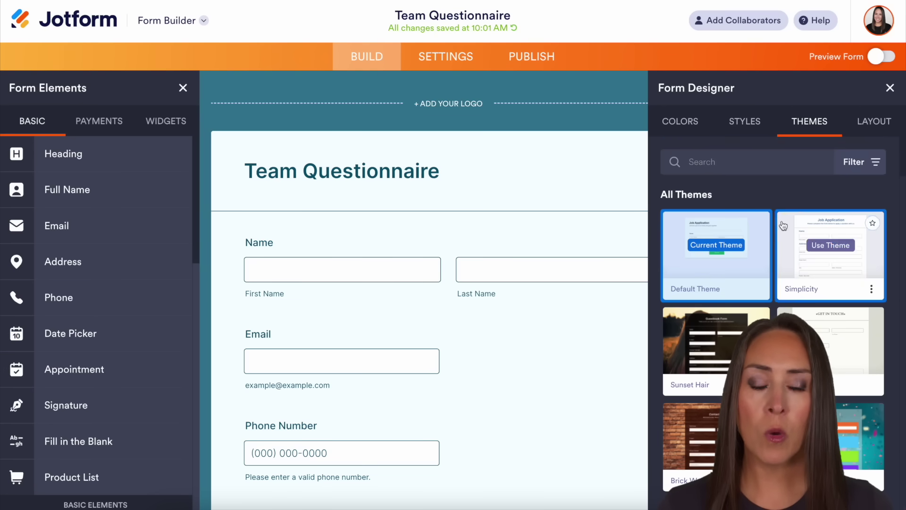
pyautogui.click(874, 121)
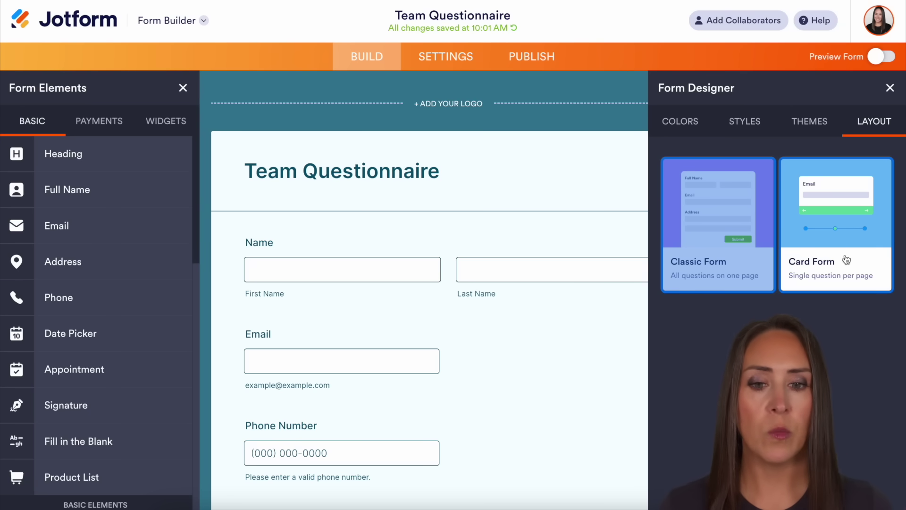
pyautogui.click(460, 61)
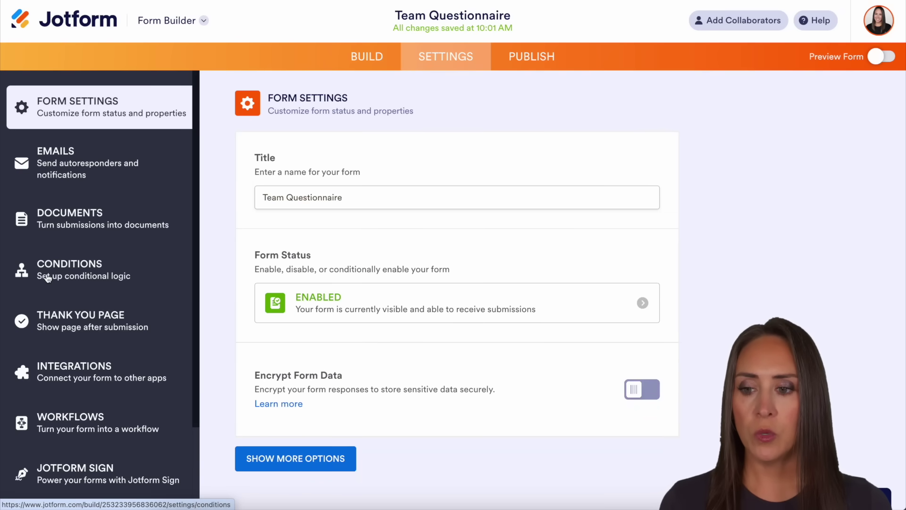
pyautogui.click(90, 277)
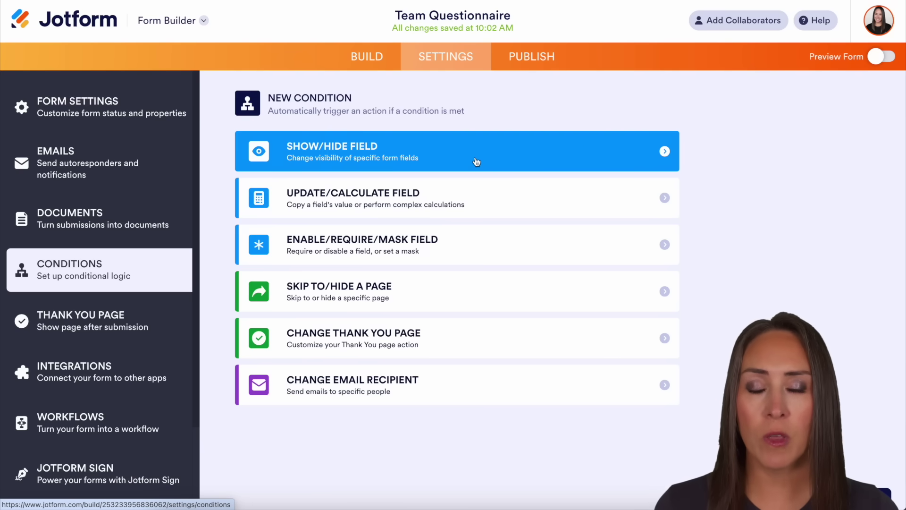
pyautogui.click(371, 57)
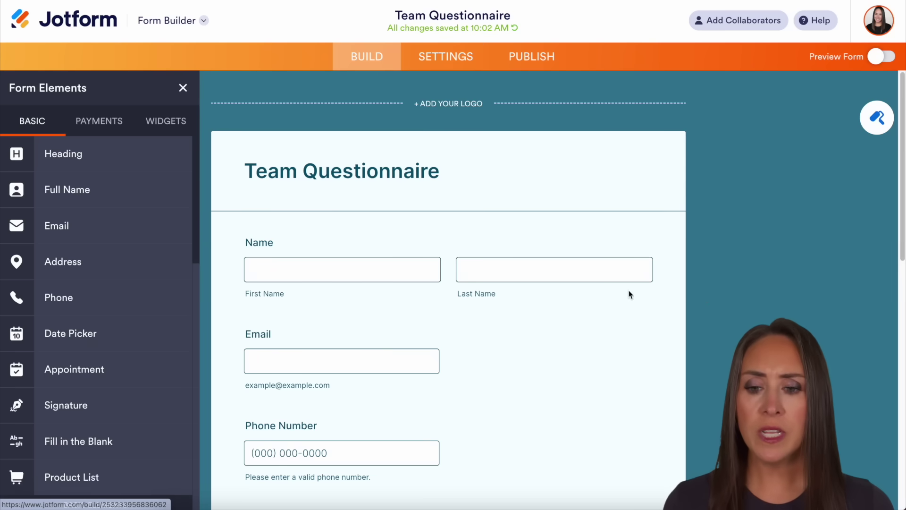
pyautogui.scroll(-2, 703, 309)
pyautogui.scroll(-1, 703, 307)
pyautogui.scroll(-1, 704, 308)
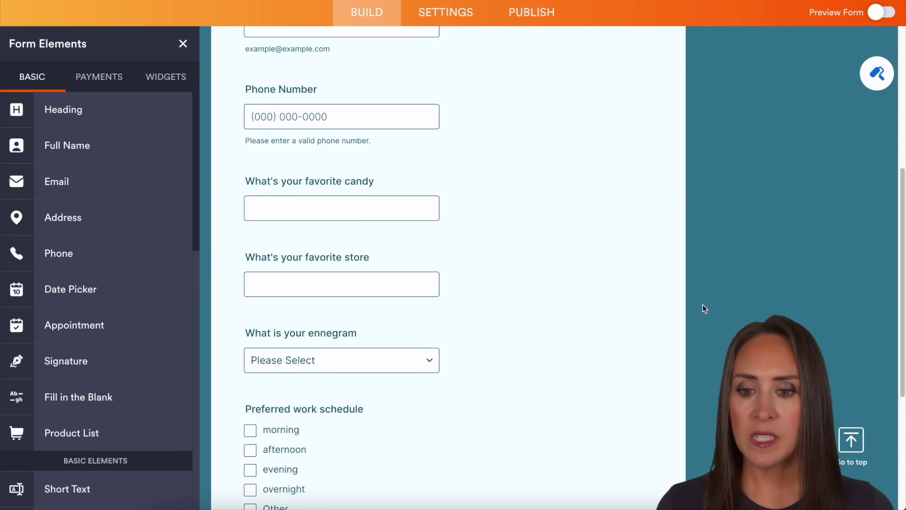
pyautogui.scroll(-1, 704, 308)
pyautogui.scroll(-1, 703, 308)
pyautogui.scroll(-2, 703, 309)
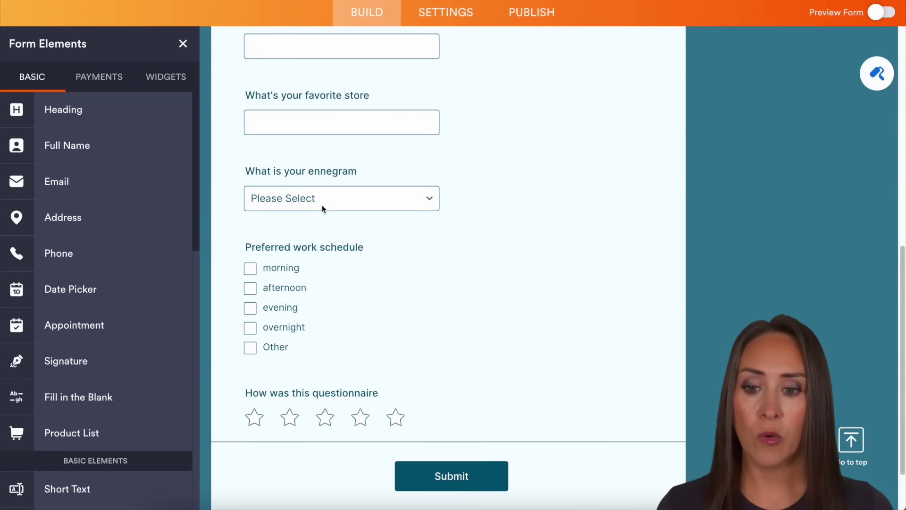
pyautogui.click(320, 204)
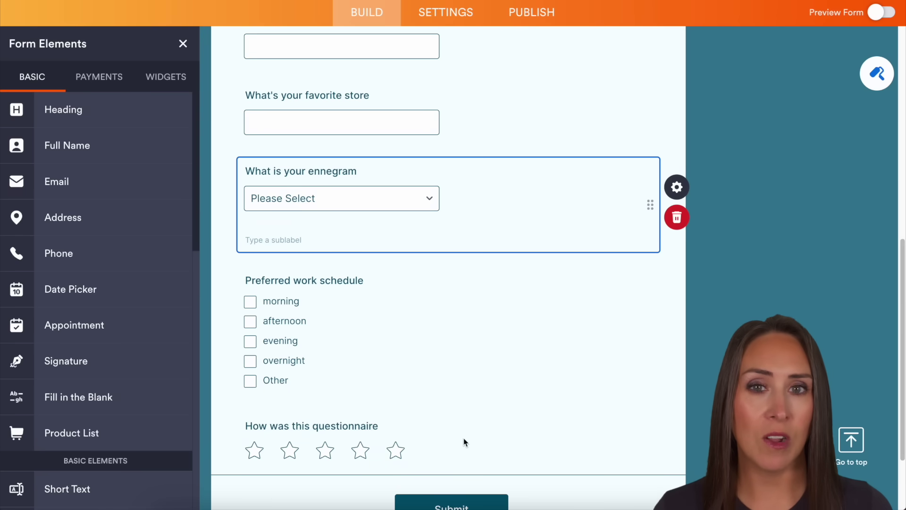
# - Review the form's Thank You Page and Integrations settings
pyautogui.click(445, 11)
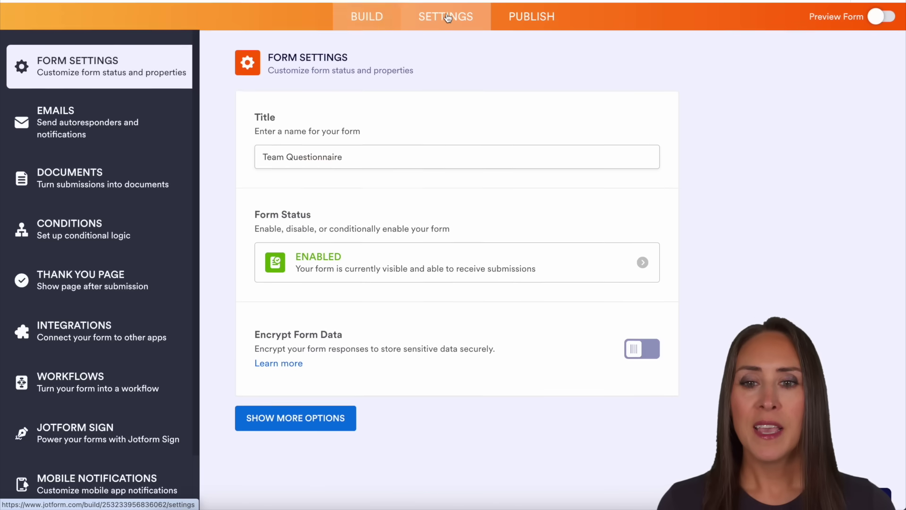
pyautogui.click(93, 333)
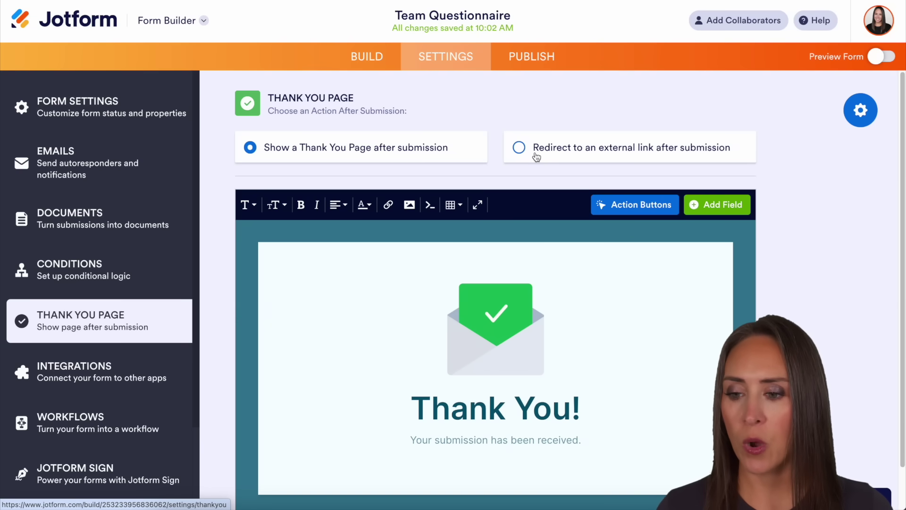
pyautogui.click(57, 379)
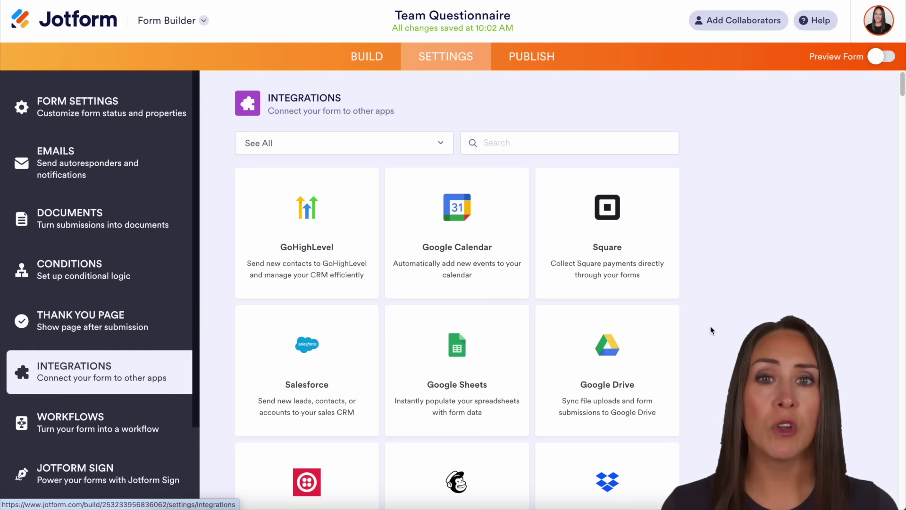
# - Open the Publish tab to view the form's Quick Share link
pyautogui.click(530, 64)
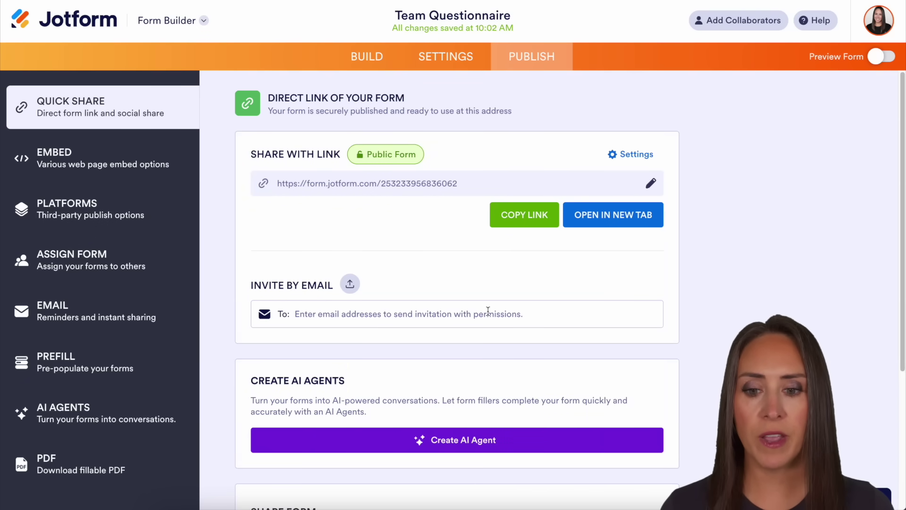
pyautogui.scroll(-3, 592, 318)
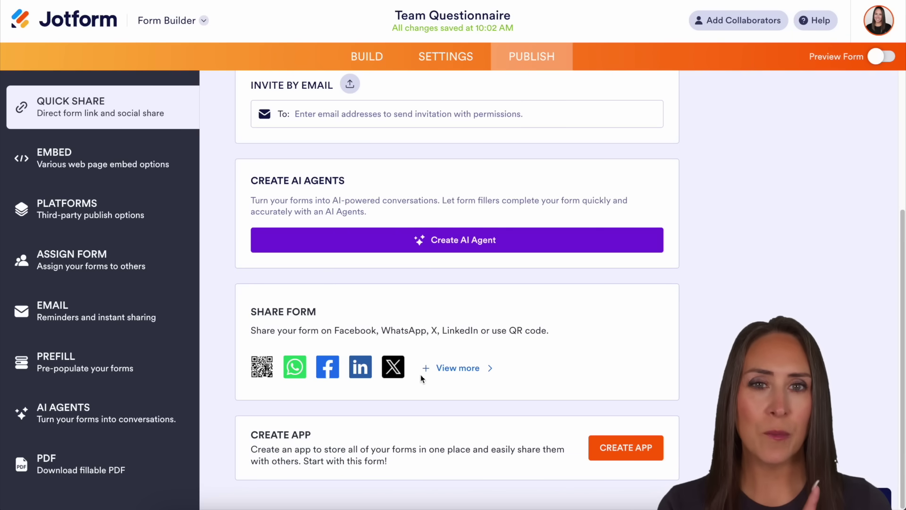
# - Preview the form at phone size, then switch back to desktop
pyautogui.click(879, 62)
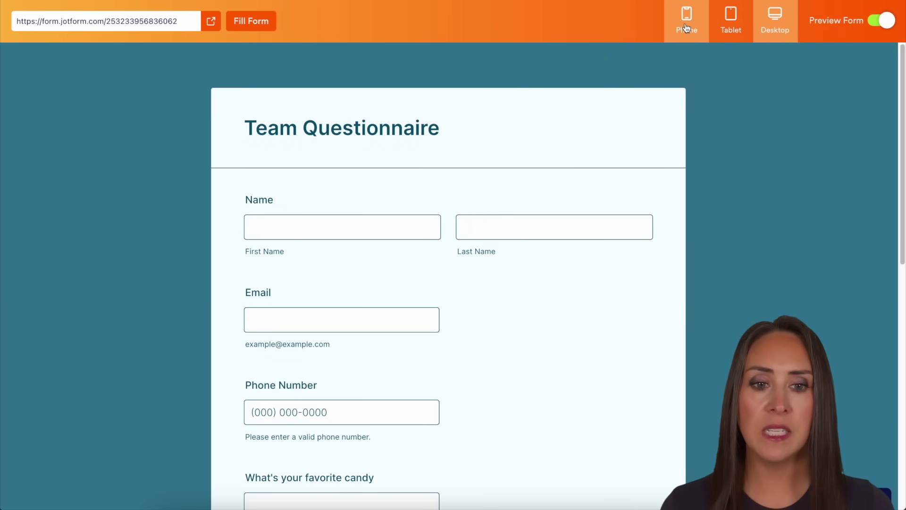
pyautogui.click(687, 27)
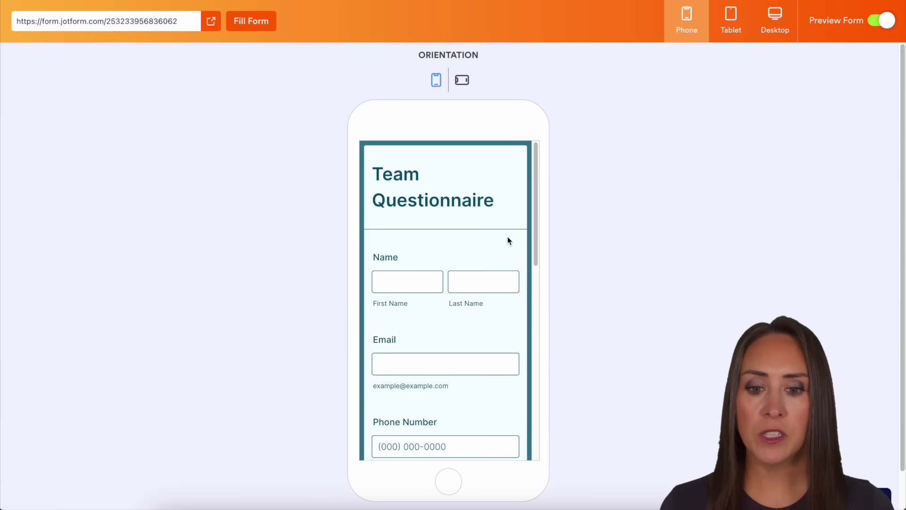
pyautogui.scroll(-1, 507, 241)
pyautogui.scroll(-3, 507, 241)
pyautogui.scroll(-3, 508, 240)
pyautogui.scroll(-2, 507, 242)
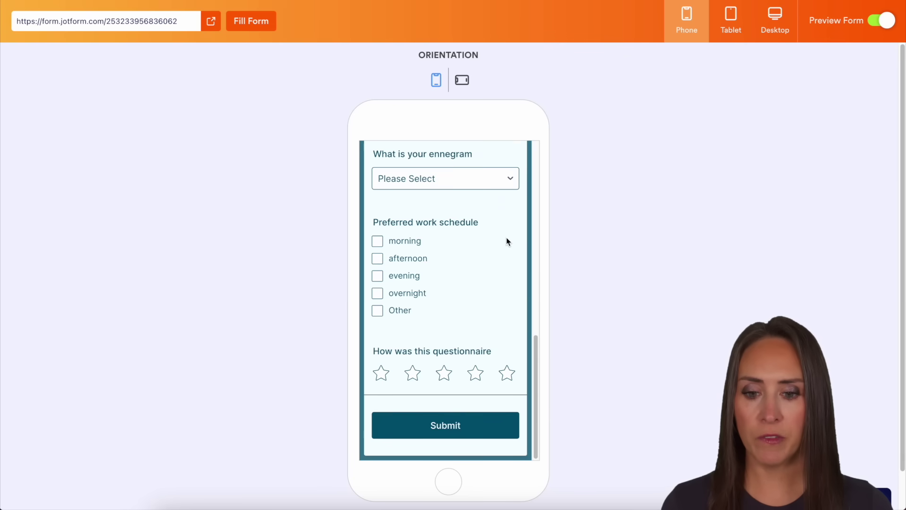
pyautogui.scroll(10, 507, 242)
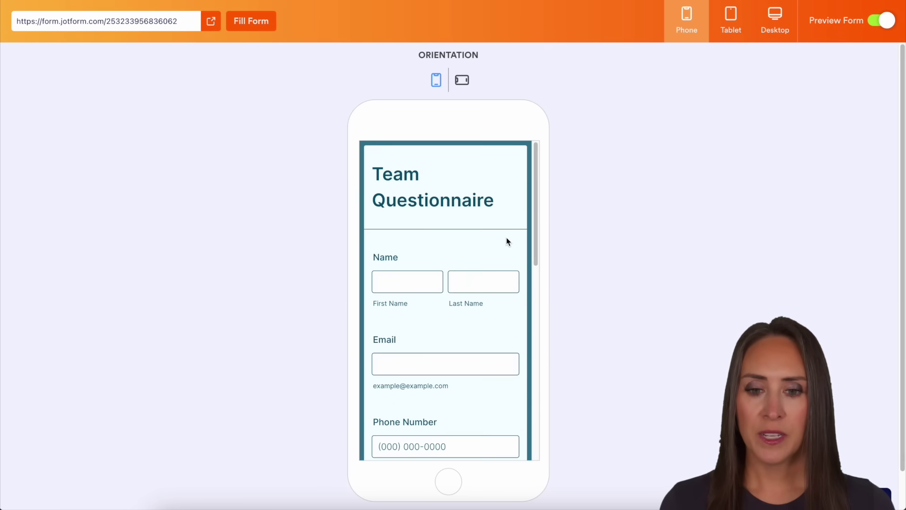
pyautogui.click(774, 23)
# - Submit a test entry with Snickers, Target and a five-star rating
pyautogui.click(242, 21)
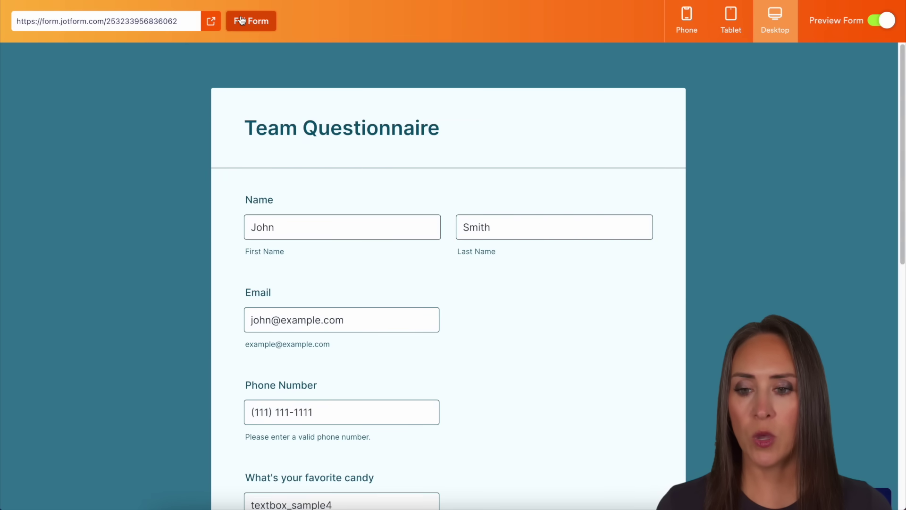
pyautogui.scroll(-4, 722, 292)
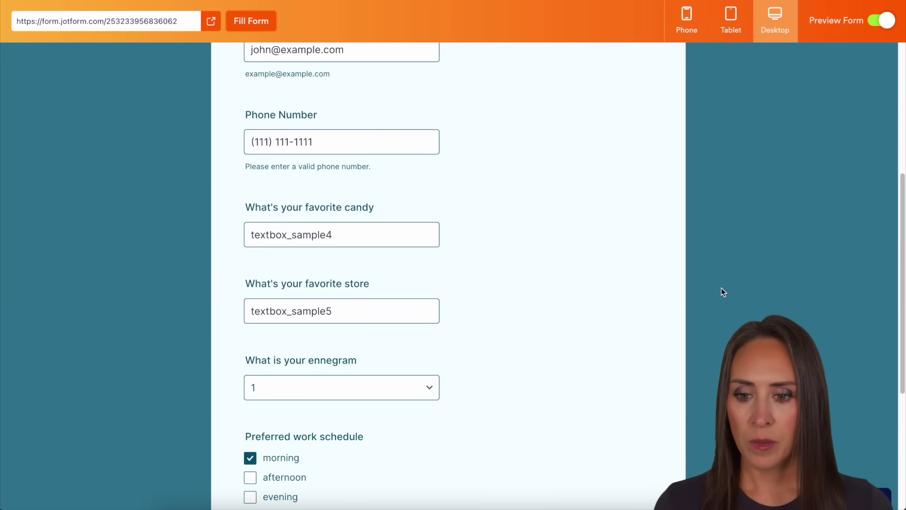
pyautogui.click(318, 234)
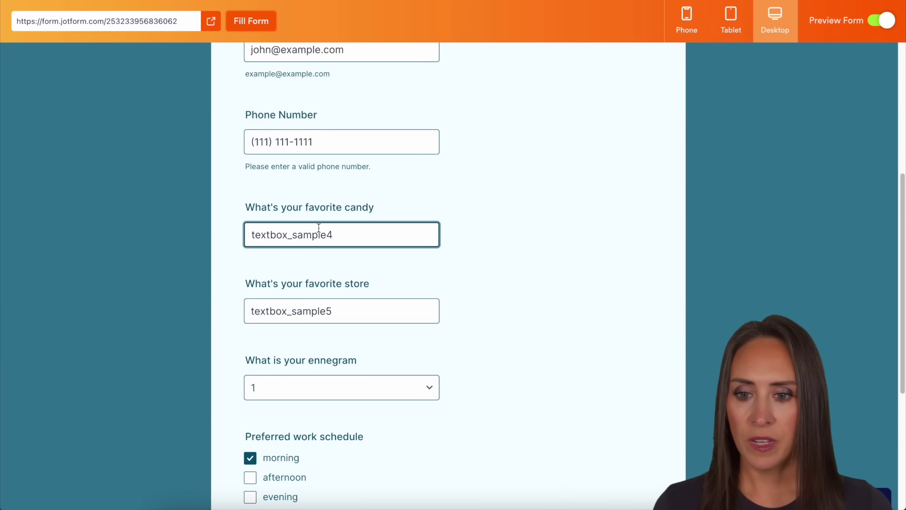
pyautogui.tripleClick(392, 235)
pyautogui.write('S')
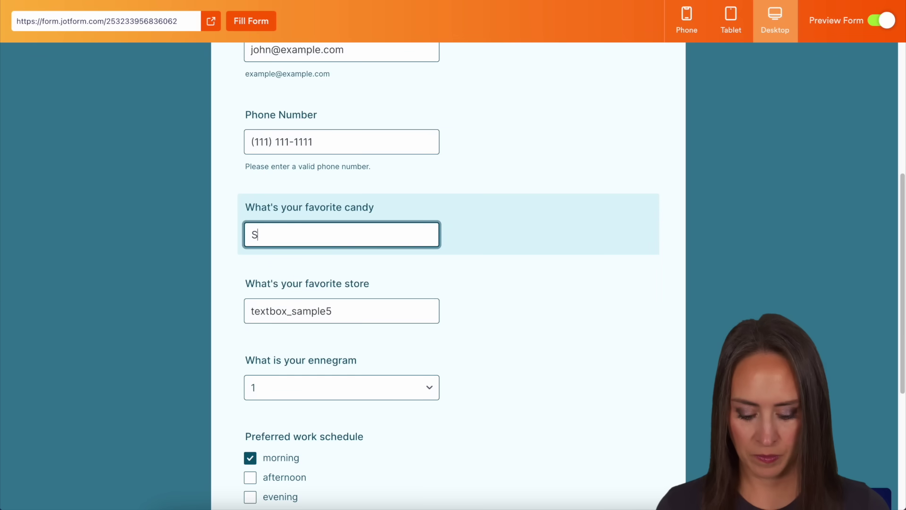
pyautogui.write('nickers')
pyautogui.press('Tab')
pyautogui.write('T')
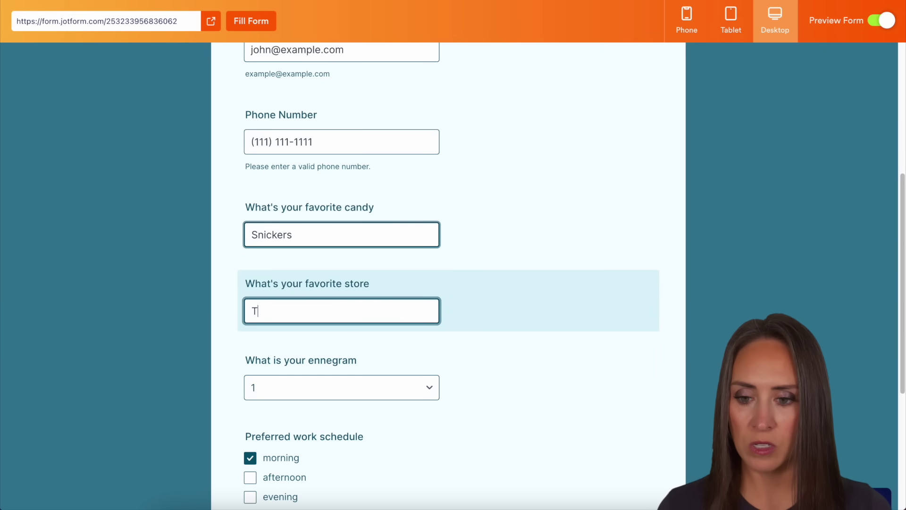
pyautogui.write('arget')
pyautogui.scroll(-3, 502, 276)
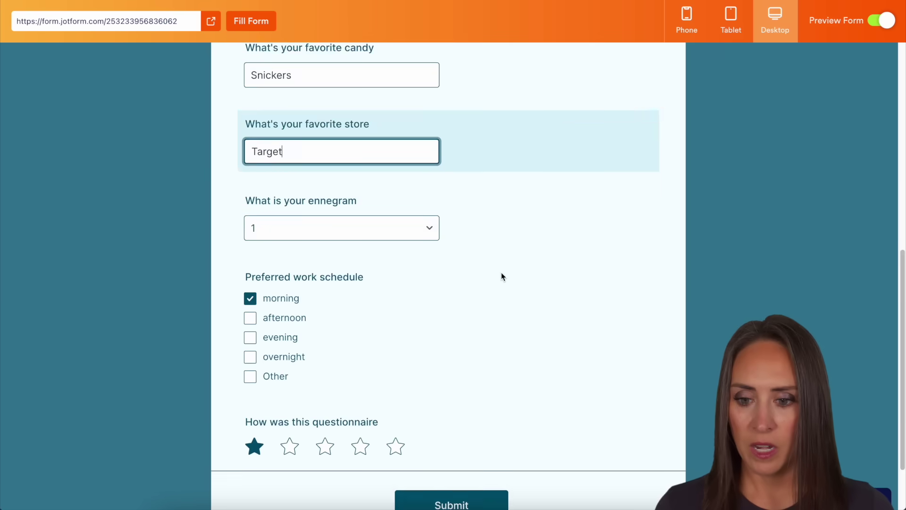
pyautogui.scroll(-2, 501, 277)
pyautogui.click(395, 366)
pyautogui.click(451, 424)
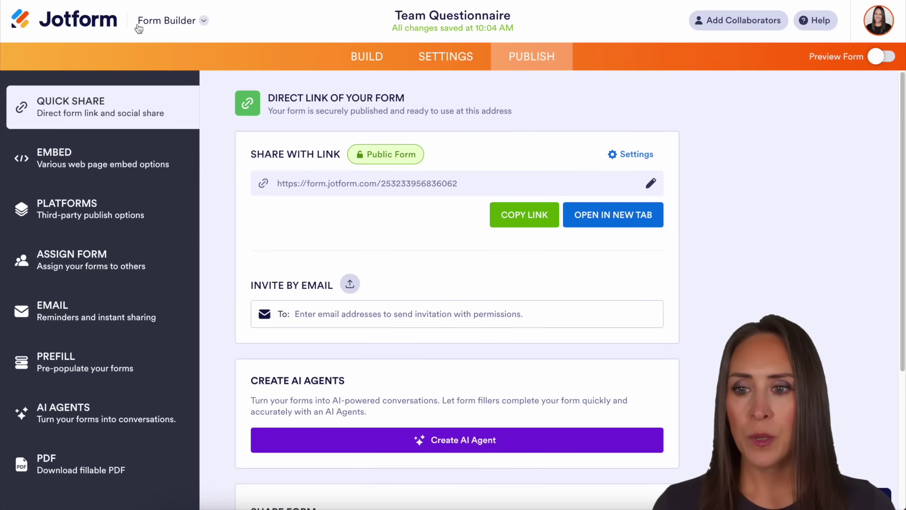
# - View the Team Questionnaire submission in Tables, then return to the workspace
pyautogui.click(170, 21)
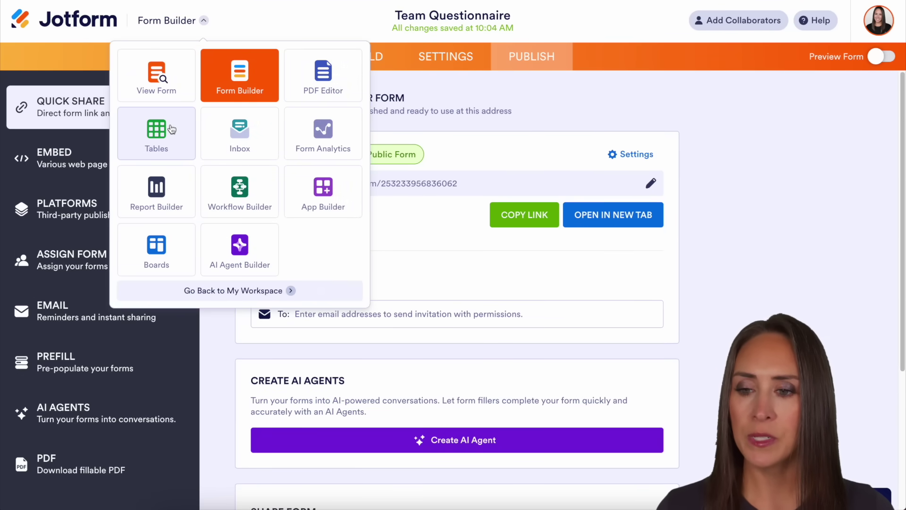
pyautogui.click(171, 129)
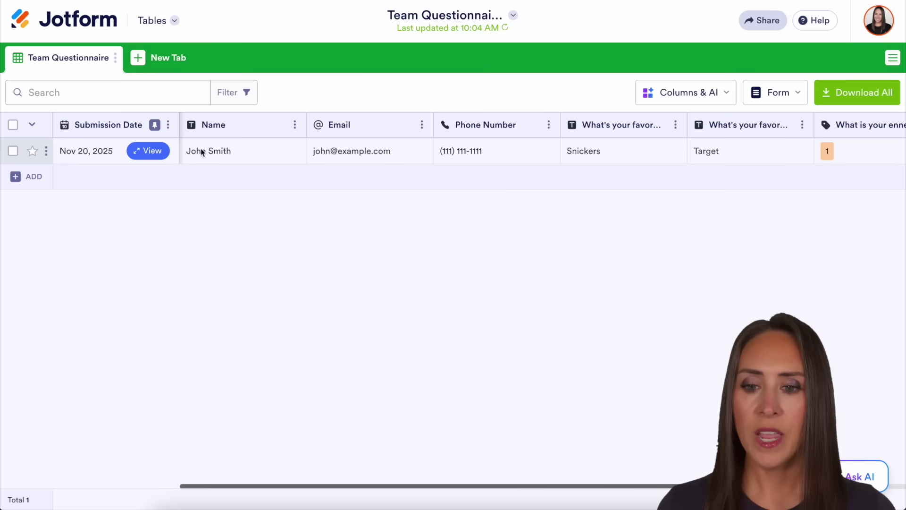
pyautogui.click(677, 126)
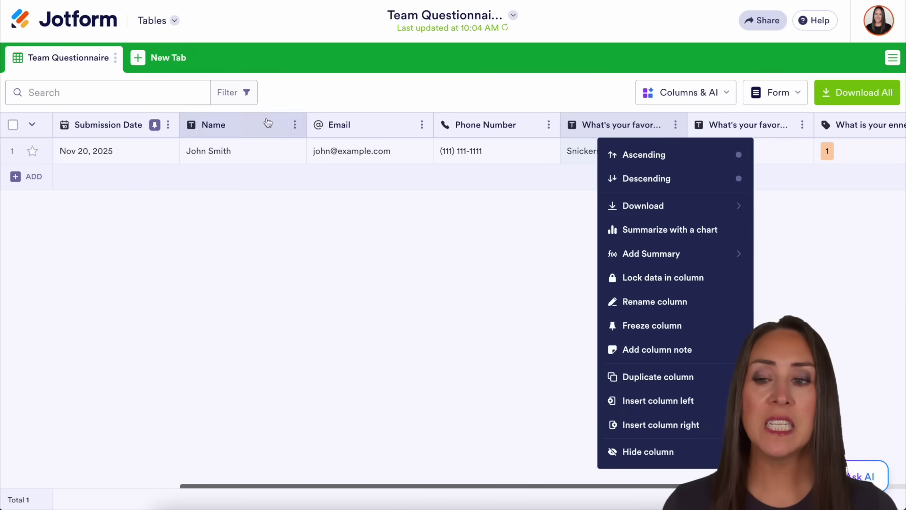
pyautogui.click(76, 31)
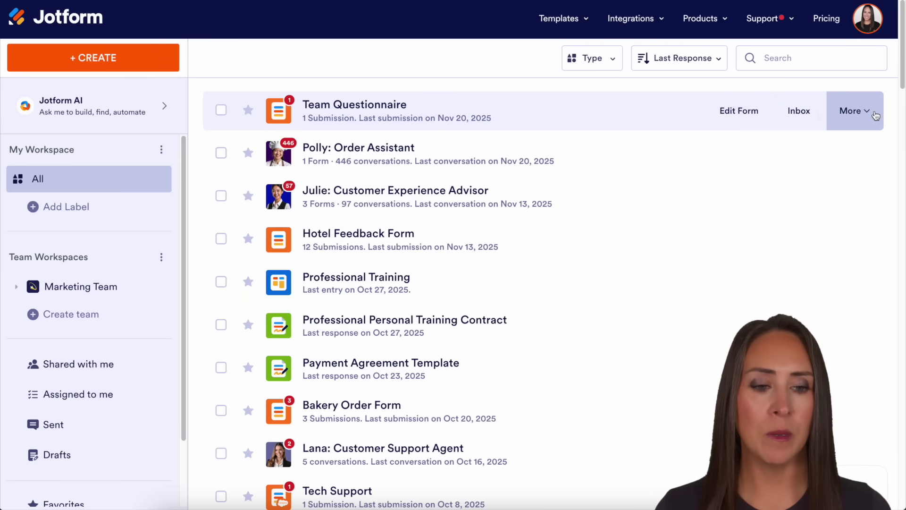
# - Open the More options menu on the Team Questionnaire row in My Workspace
pyautogui.click(875, 115)
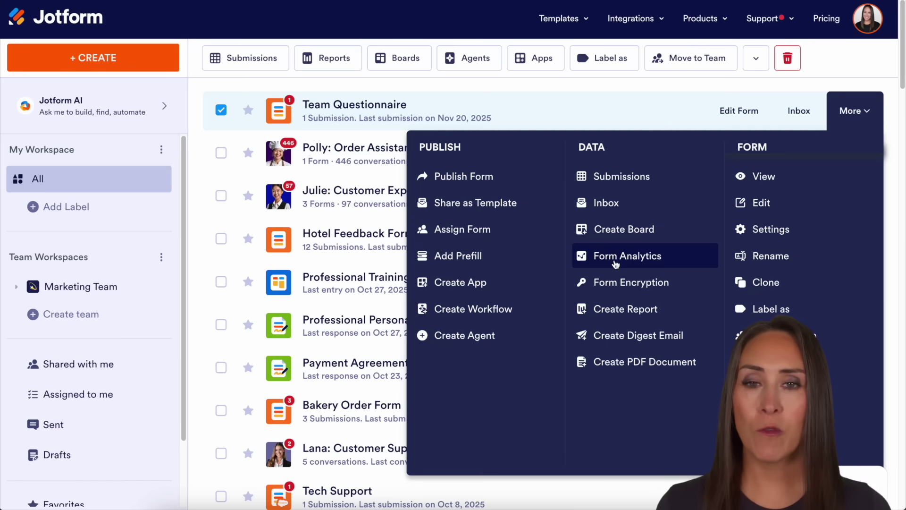